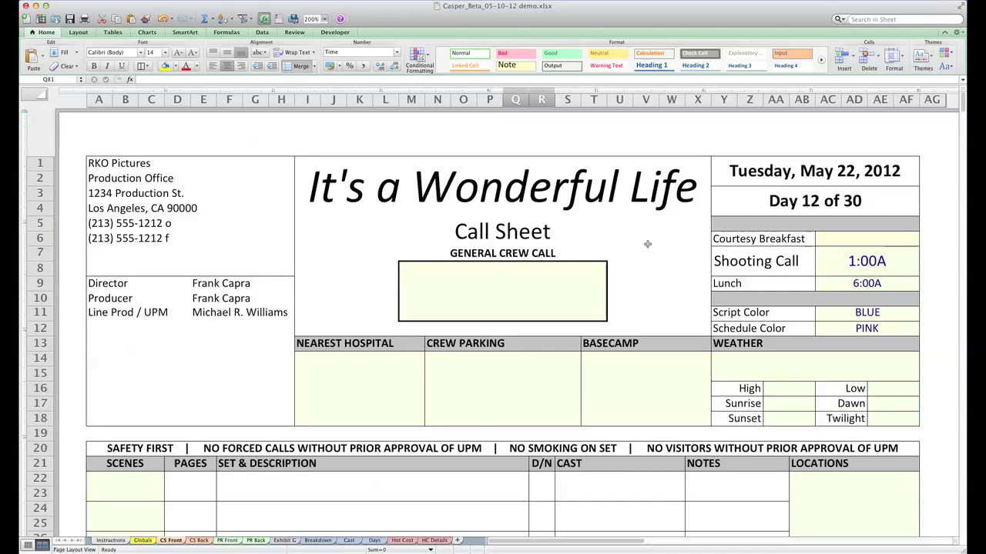
Step: Set the general crew call time to 7:00
scroll(635, 272, "down", 10)
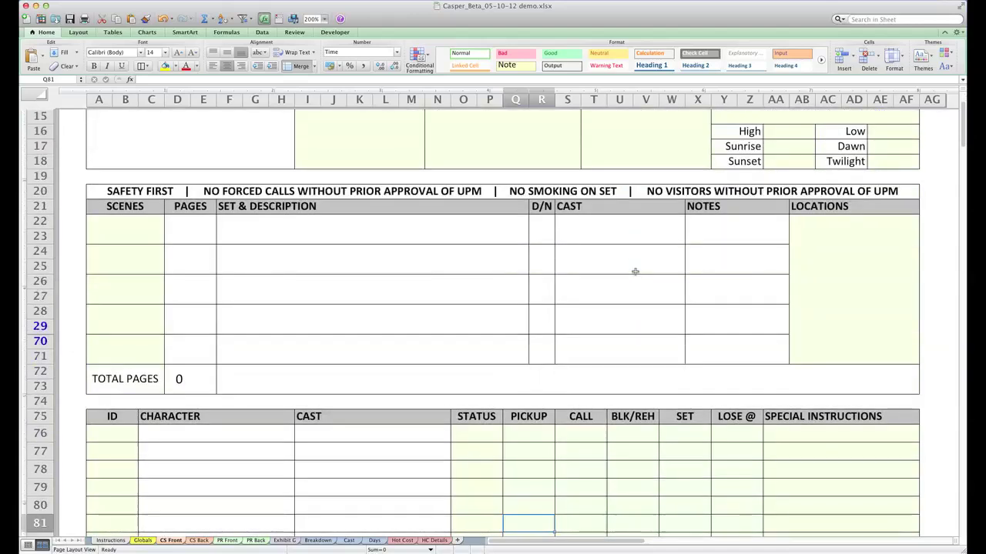
scroll(635, 271, "down", 3)
scroll(635, 271, "down", 5)
scroll(635, 271, "down", 5)
scroll(635, 271, "down", 2)
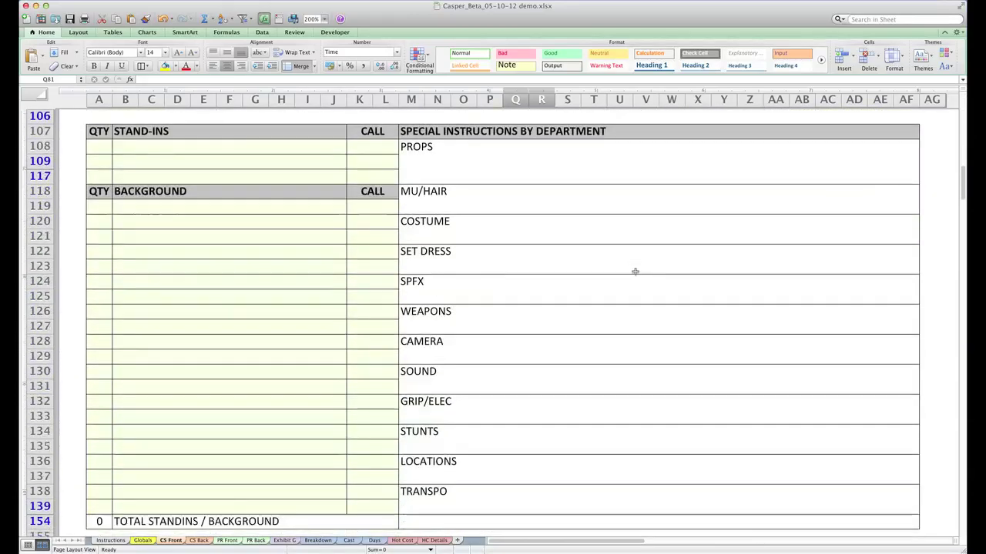
scroll(636, 271, "down", 8)
scroll(635, 271, "down", 3)
scroll(636, 271, "down", 3)
scroll(635, 271, "down", 3)
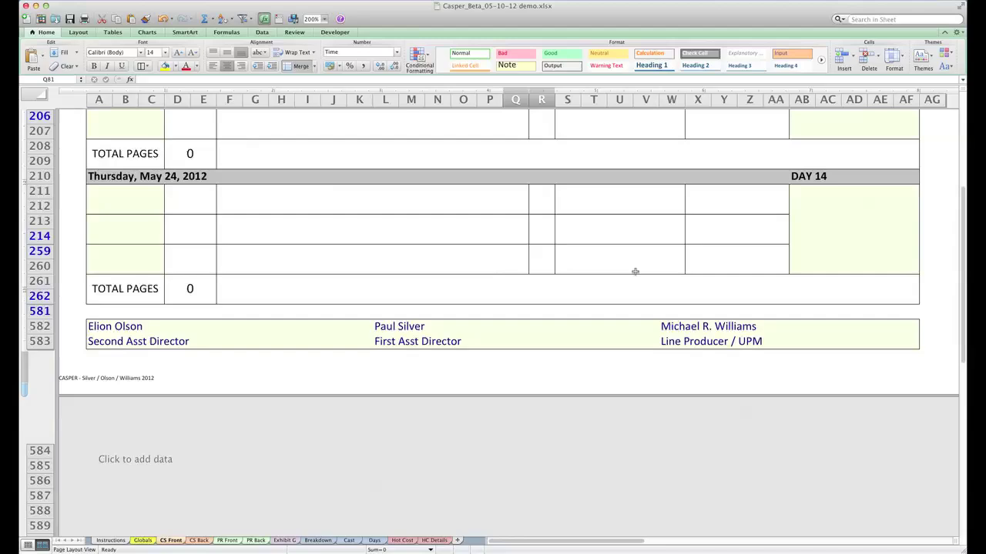
scroll(636, 271, "up", 3)
scroll(636, 271, "up", 10)
scroll(635, 271, "up", 3)
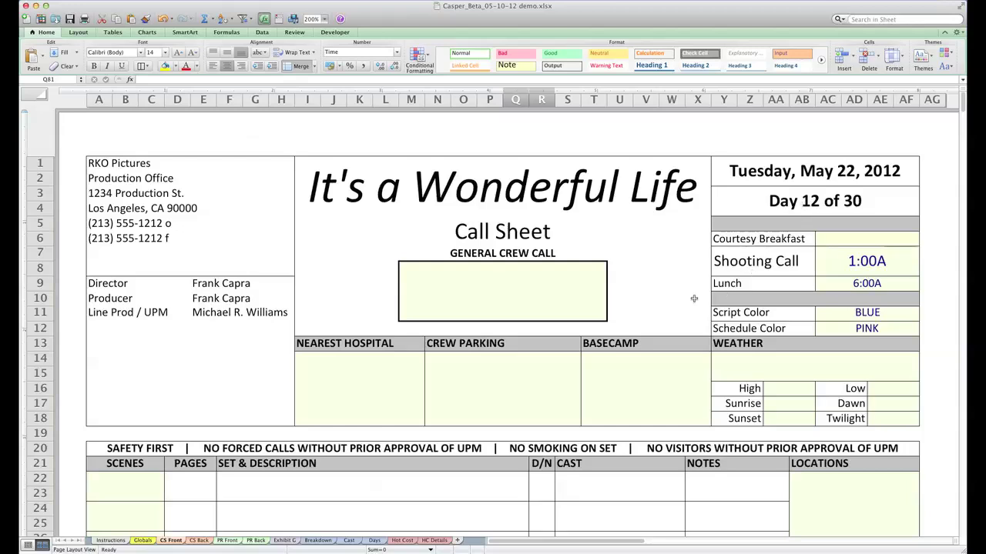
left_click(529, 286)
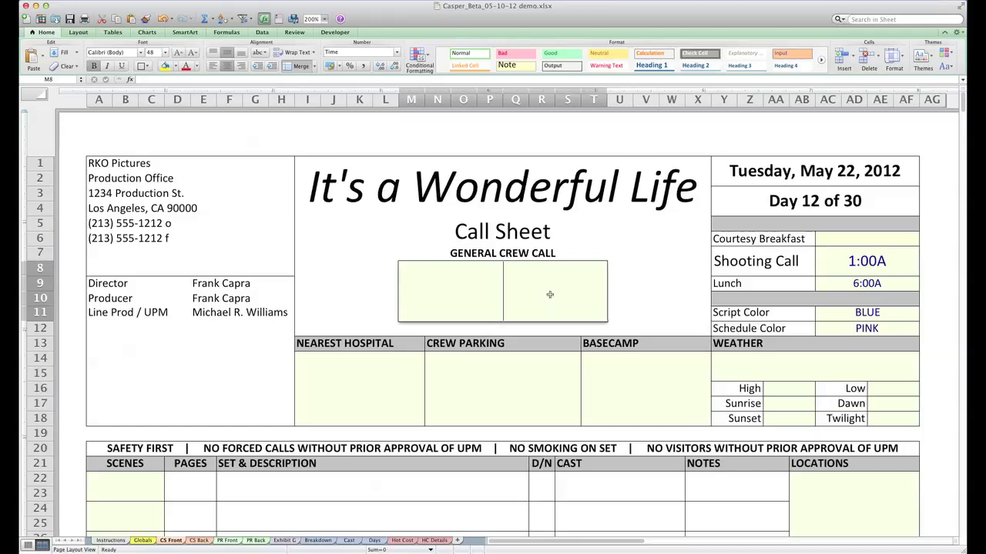
type("7:00")
key("Tab")
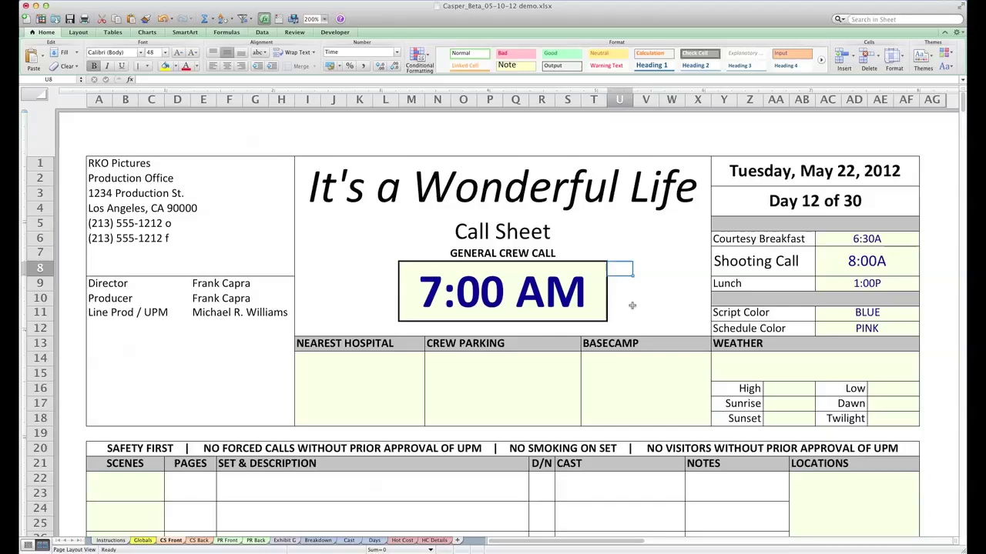
Step: Enter weather 'Sunny with some winds' with a high of 72° and low of 65
left_click(752, 361)
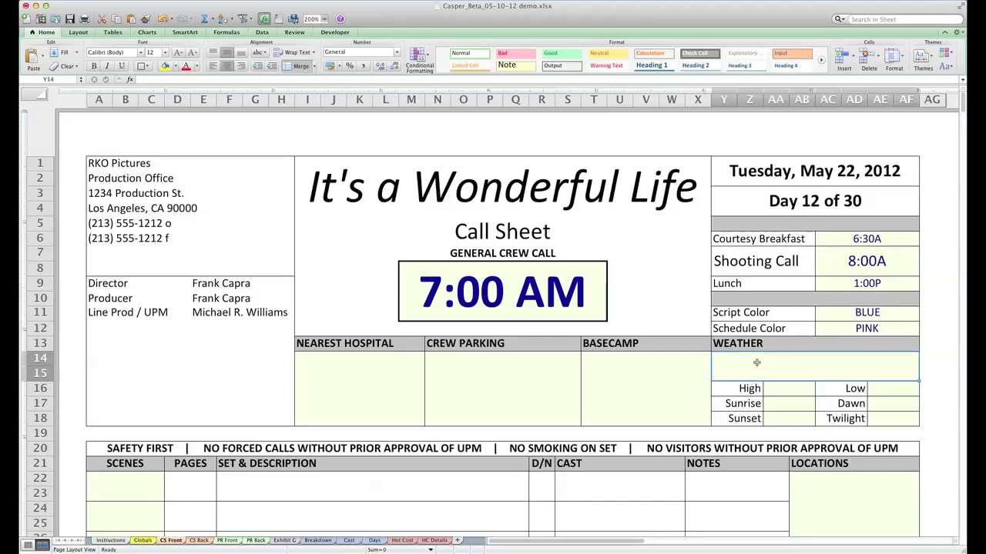
type("Su")
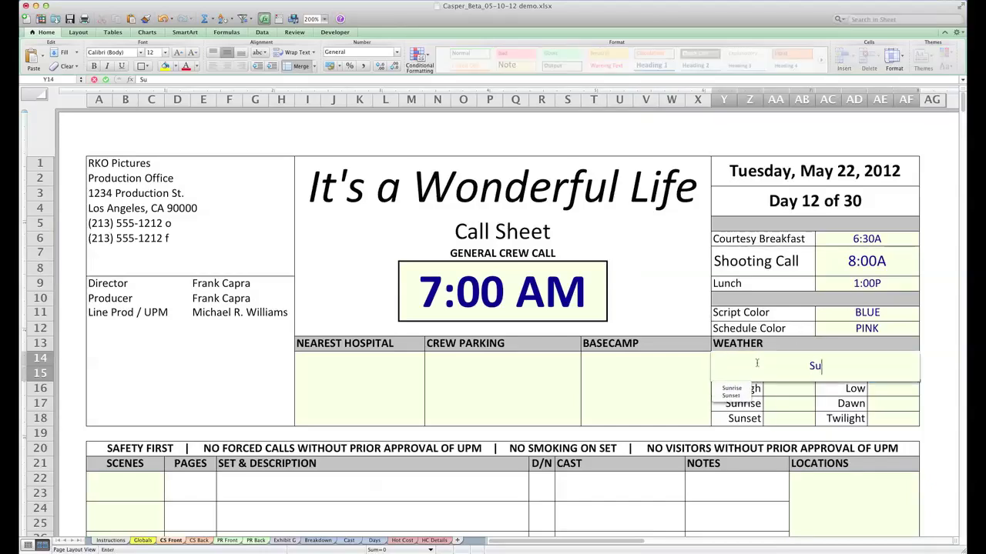
type("nny with with so")
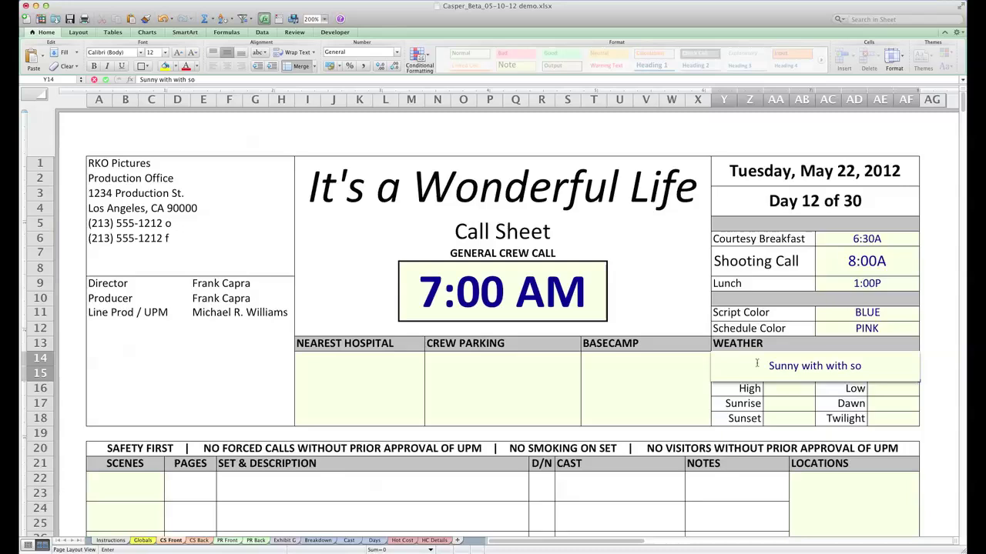
type("me winds")
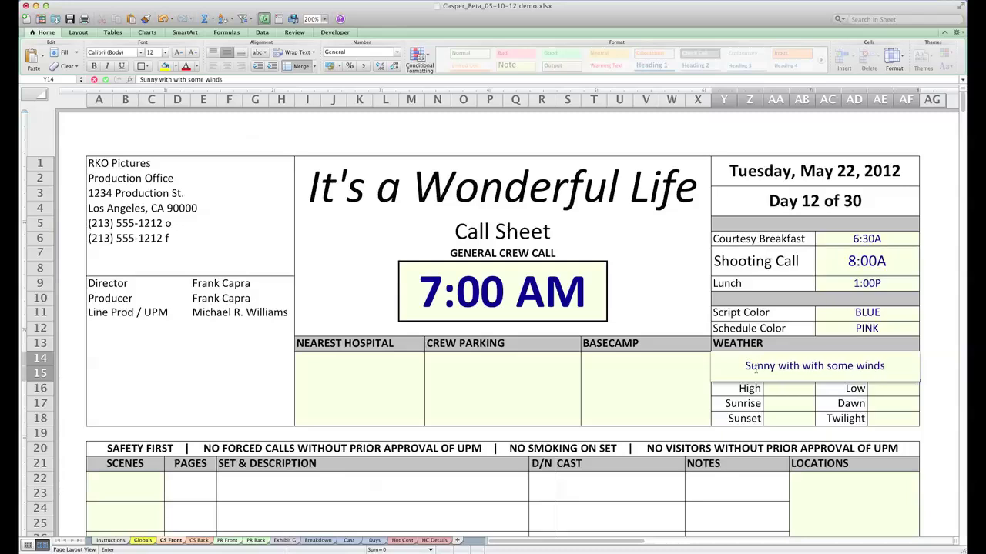
left_click(787, 390)
type("72")
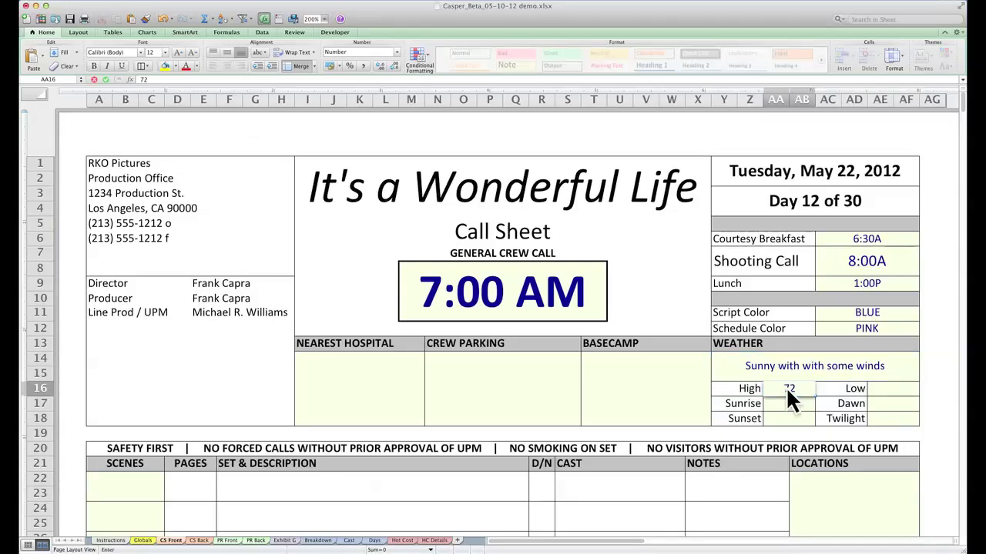
type("°")
key("Tab")
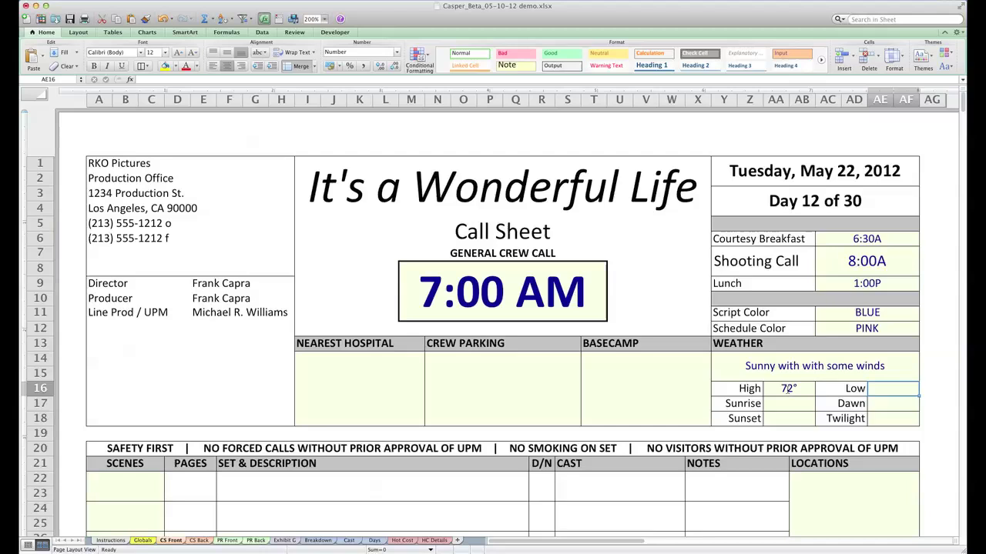
type("65")
key("Return")
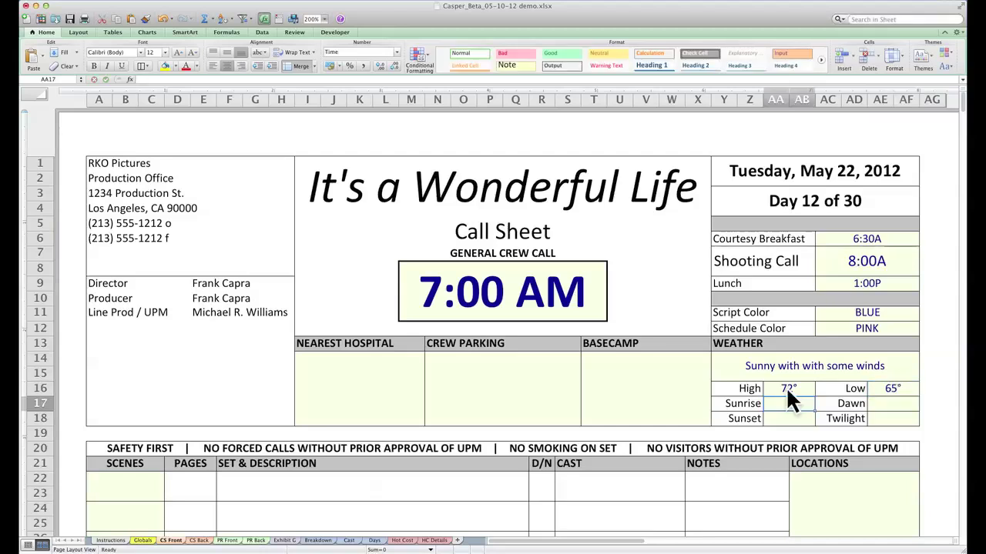
Step: Enter sunrise 6:00, dawn 6:30, sunset 7:00p and twilight 7:30 p
type("6:00")
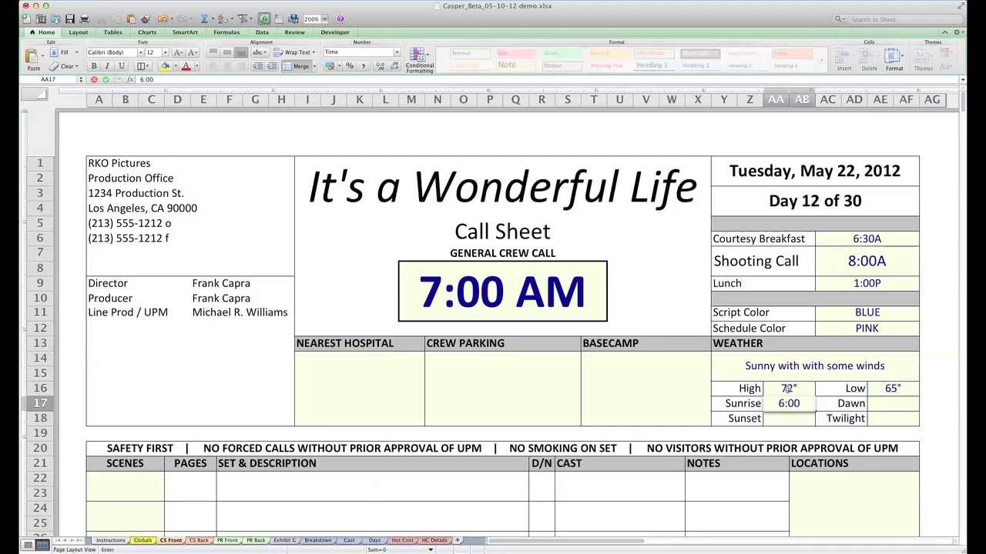
key("Tab")
key("Tab")
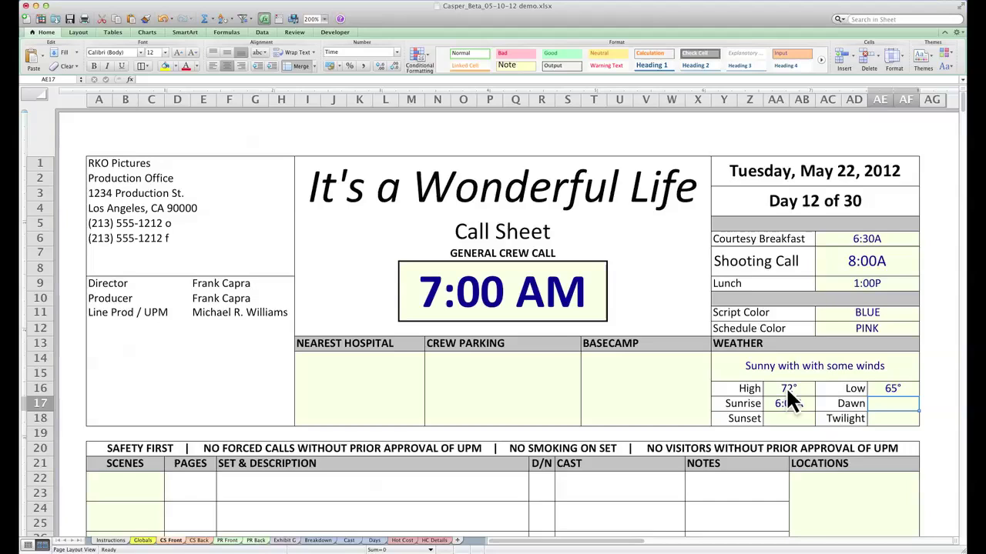
type("6:30")
key("Return")
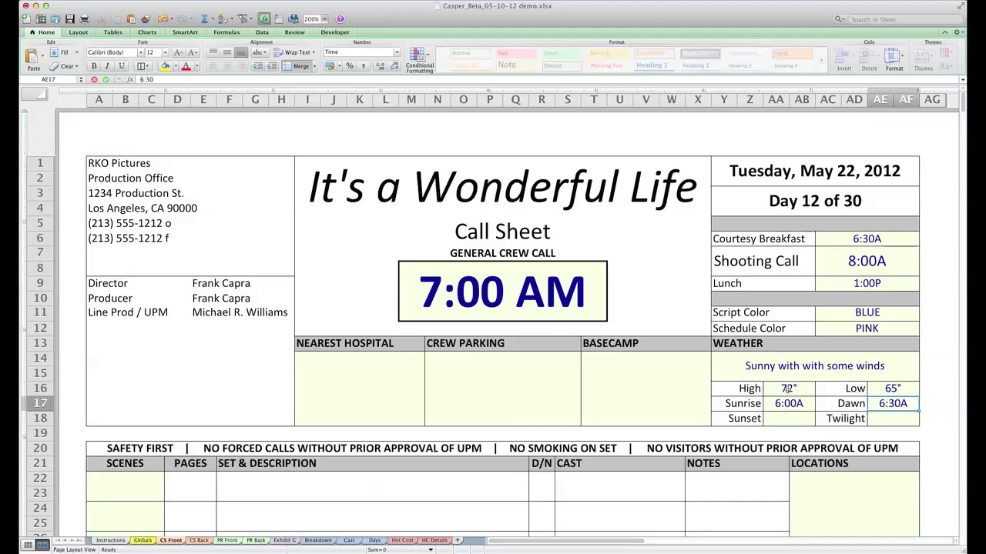
type("7:")
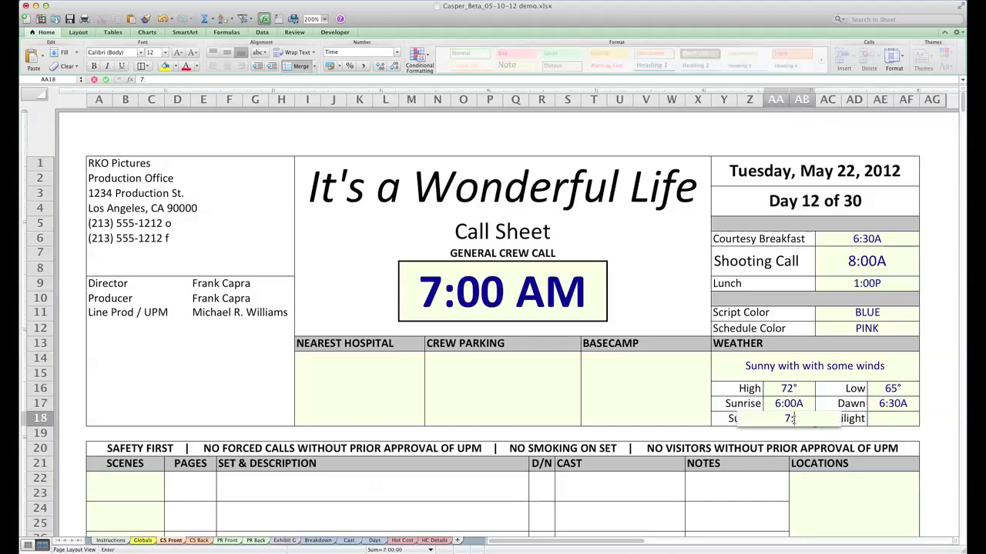
type("00pm")
key("BackSpace")
key("BackSpace")
type("p")
key("Tab")
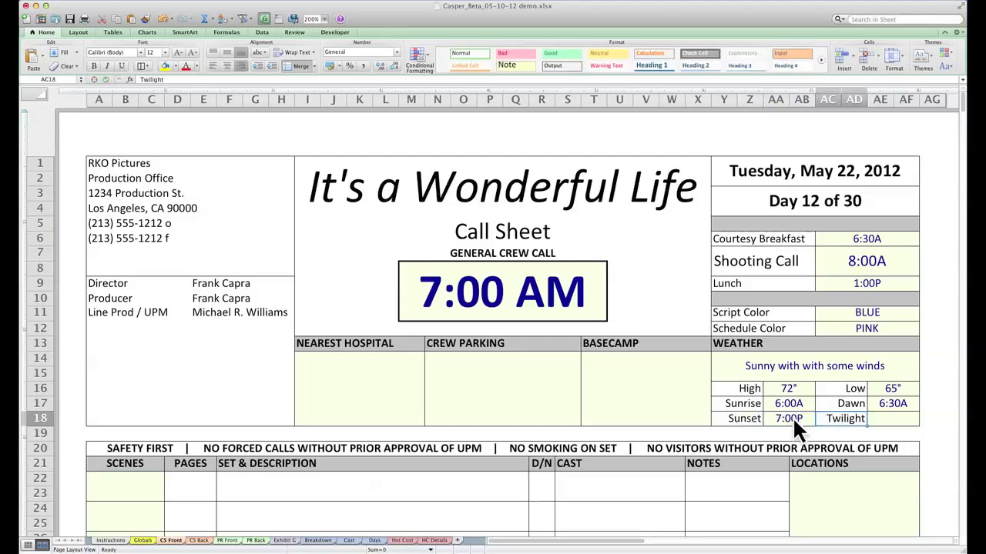
key("Tab")
type("7:")
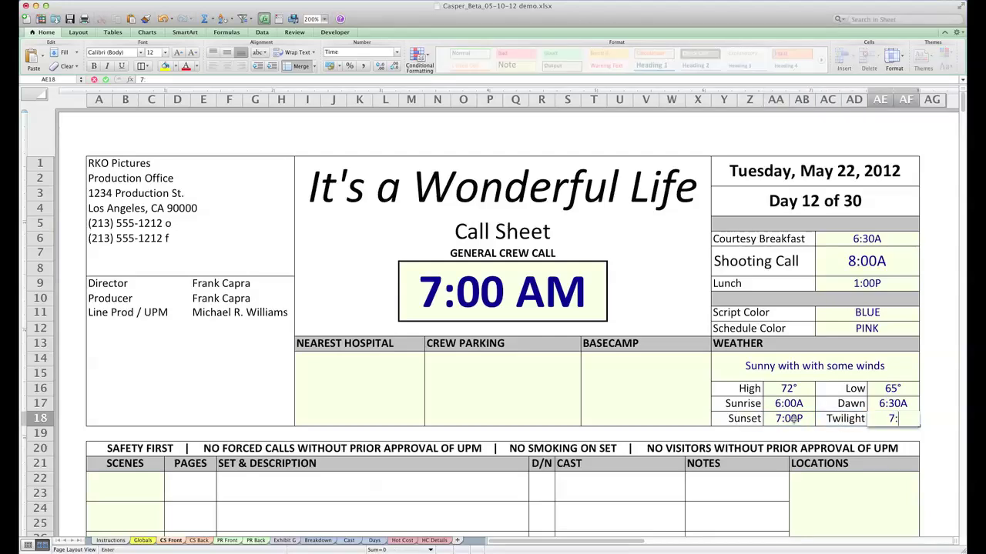
type("30")
type(" p")
key("Return")
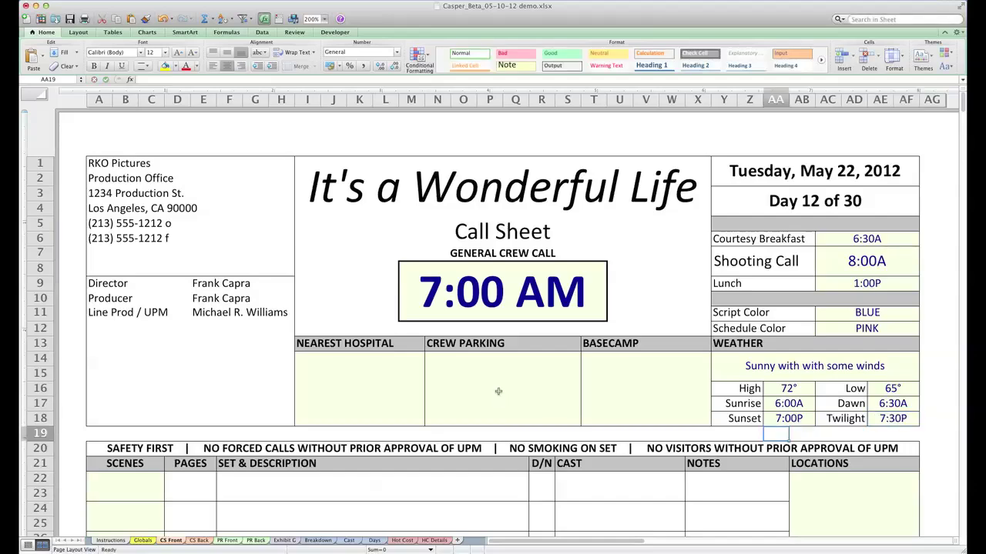
scroll(499, 391, "down", 3)
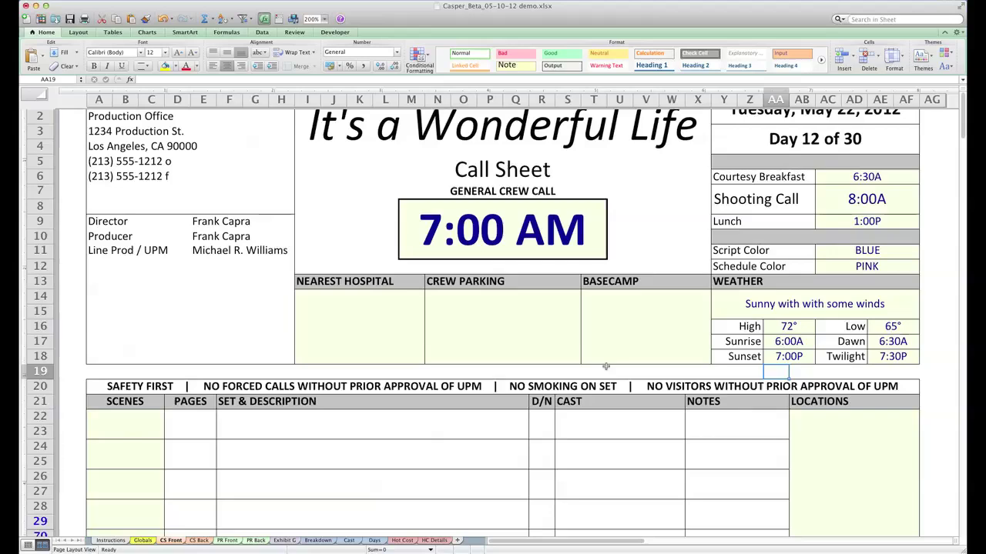
scroll(605, 366, "down", 5)
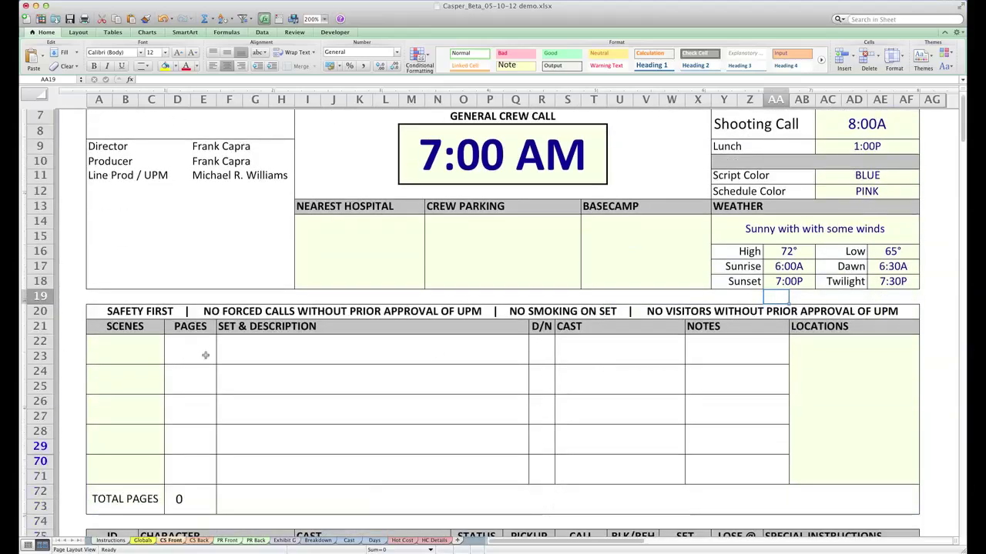
scroll(205, 355, "down", 5)
scroll(206, 355, "down", 3)
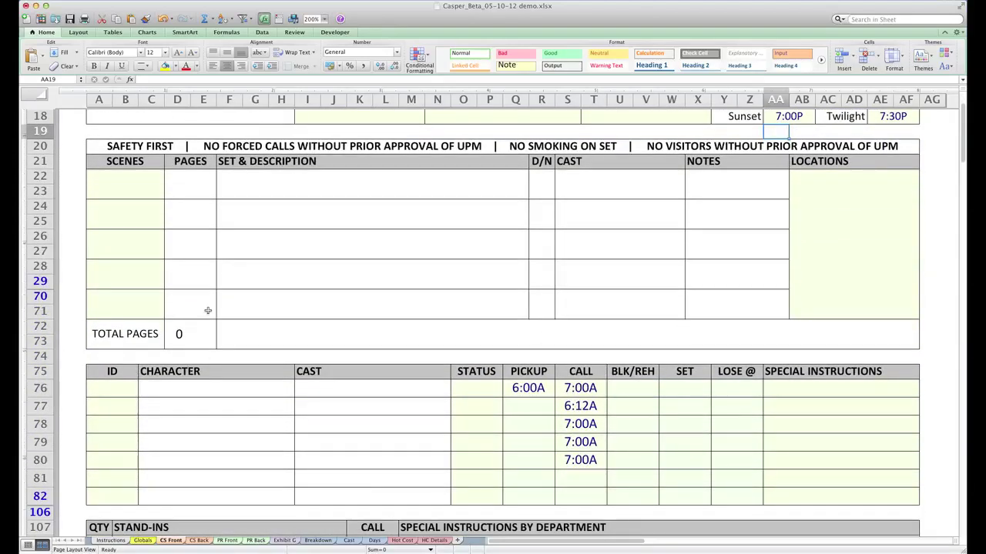
left_click(143, 188)
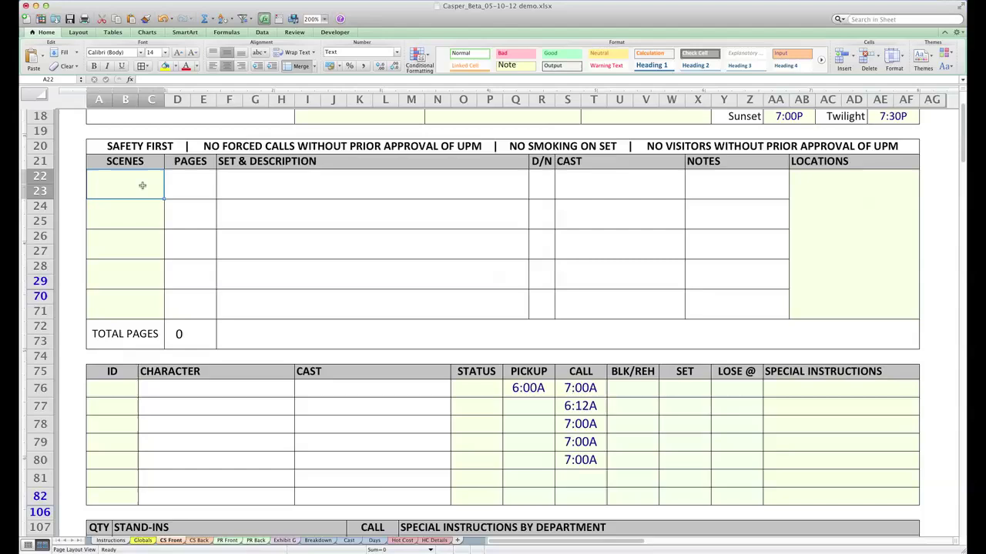
Step: Enter scenes 5, 7 and 15 in the scene schedule rows
type("5")
key("Return")
type("7")
key("Return")
type("1")
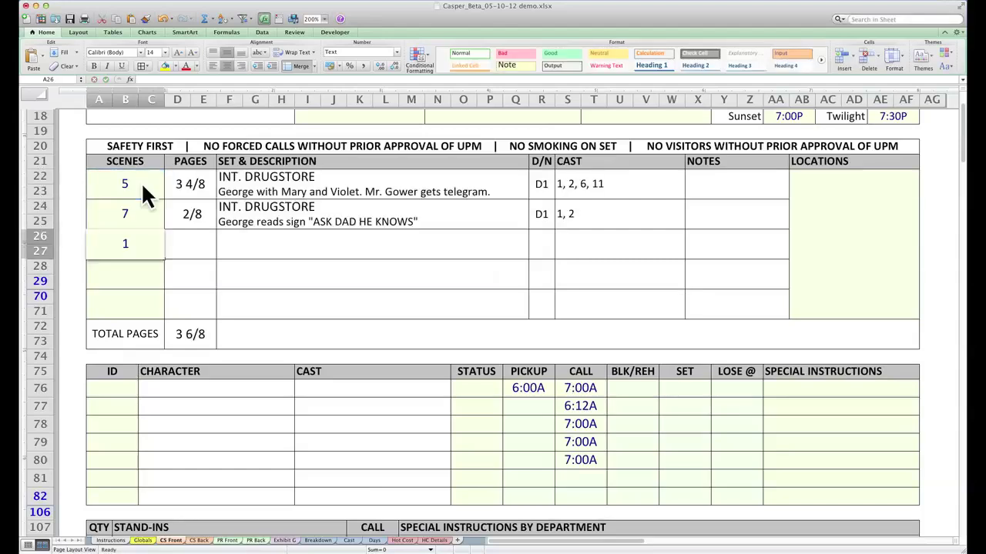
type("5")
key("Return")
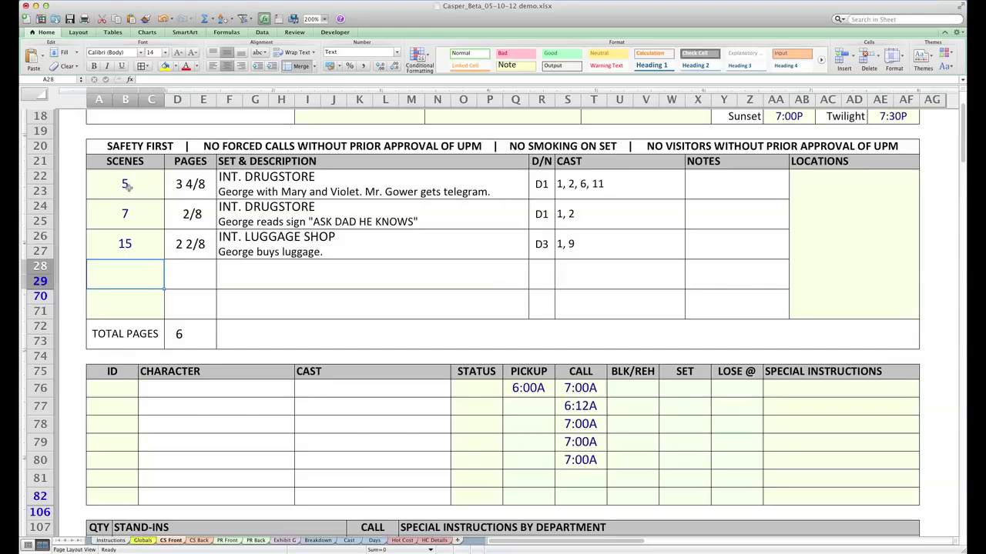
Step: Try scene 16 in the third row, then clear it and restore scene 15
left_click(125, 243)
type("1")
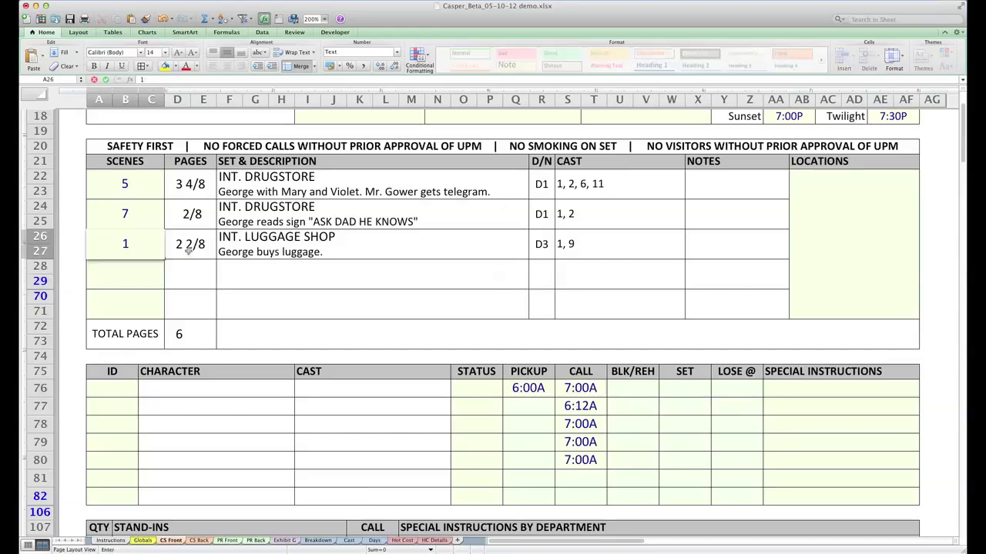
type("6")
key("Return")
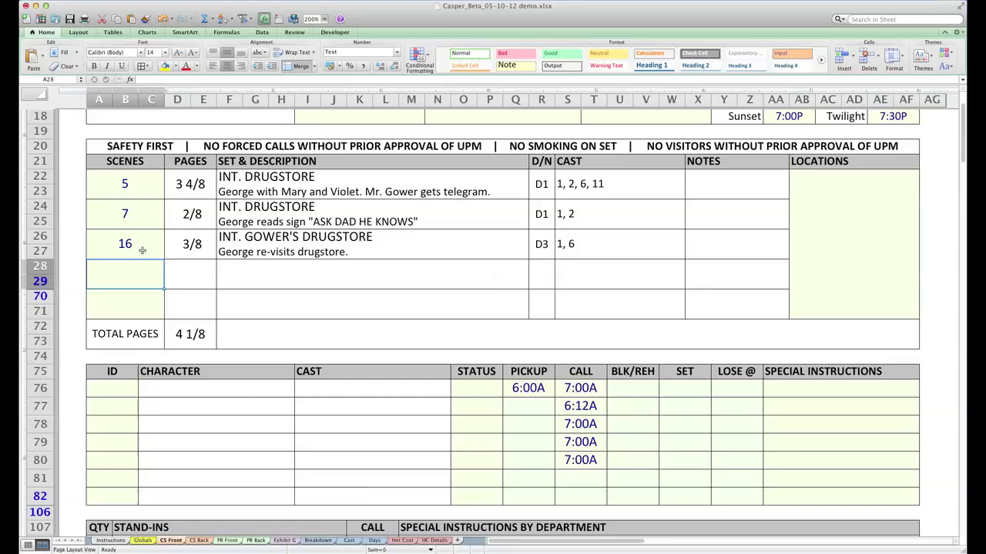
left_click(139, 247)
key("Delete")
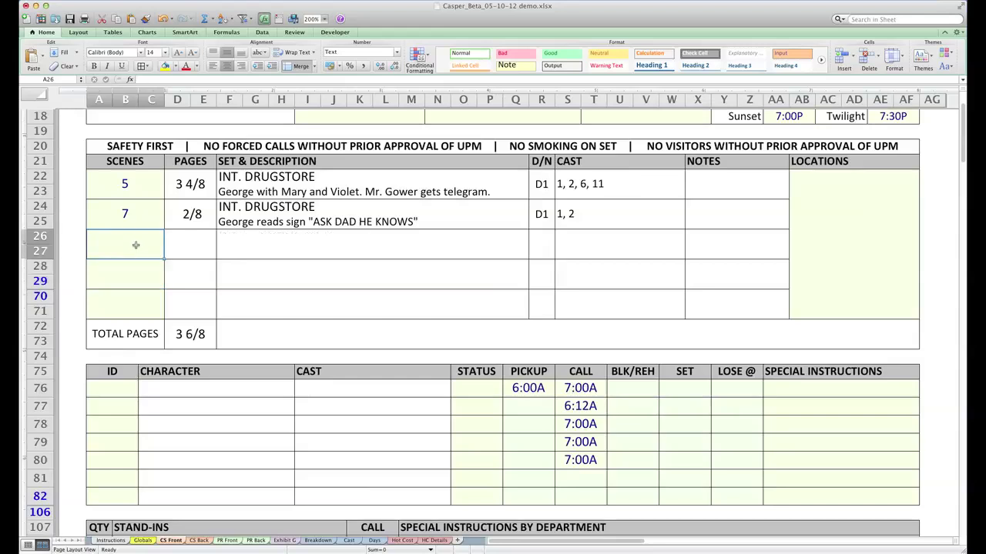
type("1")
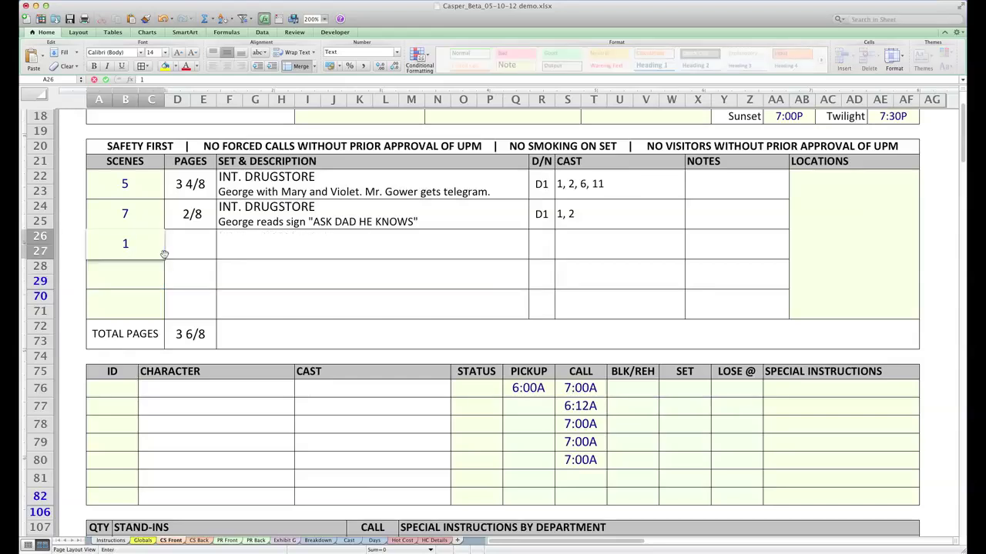
type("5")
key("Return")
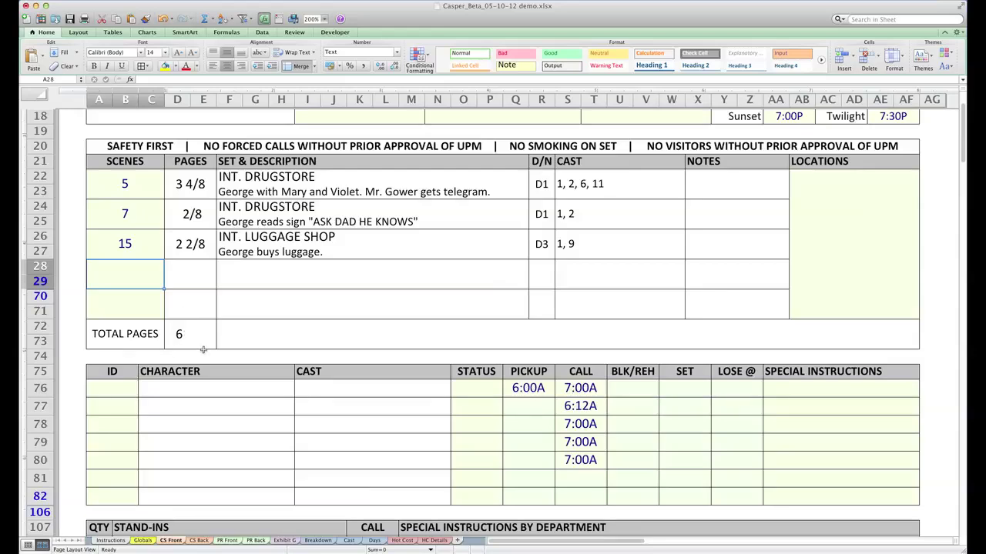
Step: Enter cast IDs 1, 2, 6, 9 and 11 so George, Mary, Mr. Gower, Joe and Violet appear
scroll(204, 350, "down", 2)
scroll(203, 349, "down", 3)
left_click(115, 224)
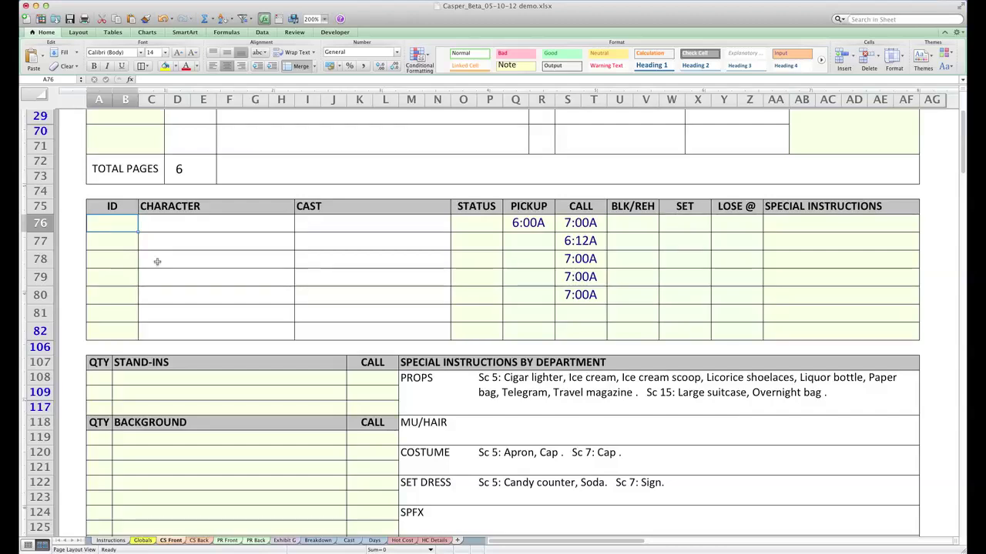
type("1")
key("Return")
type("2")
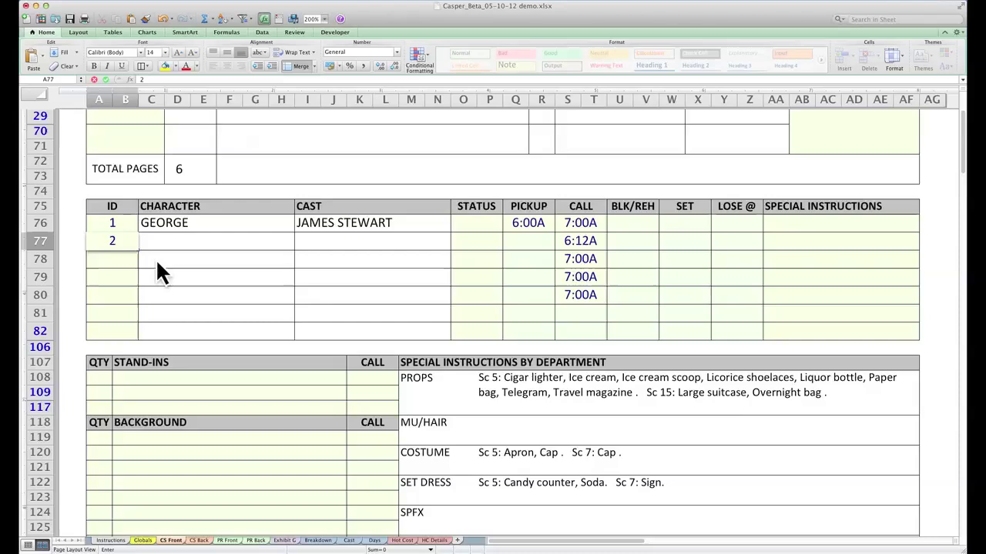
key("Return")
type("6")
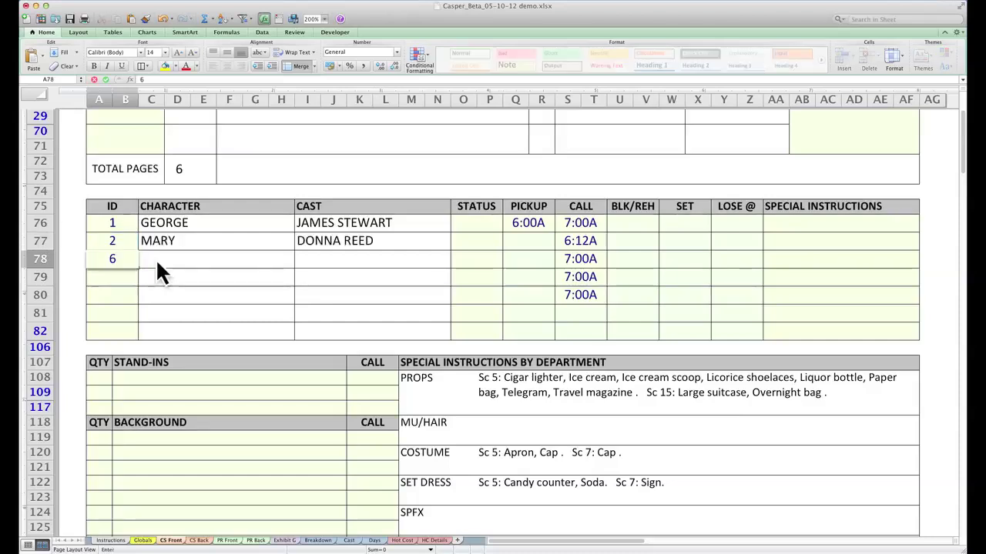
key("Return")
type("9")
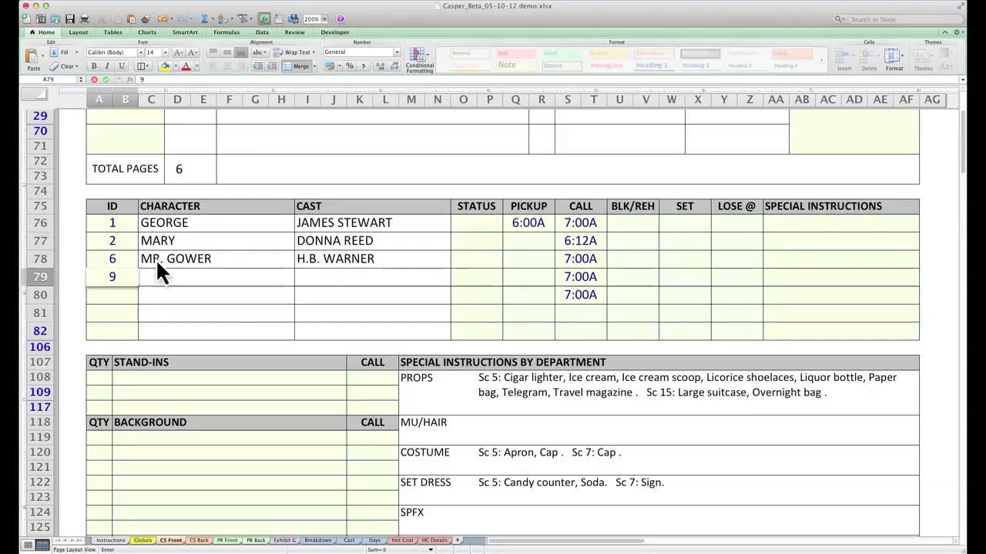
key("Return")
type("11")
key("Return")
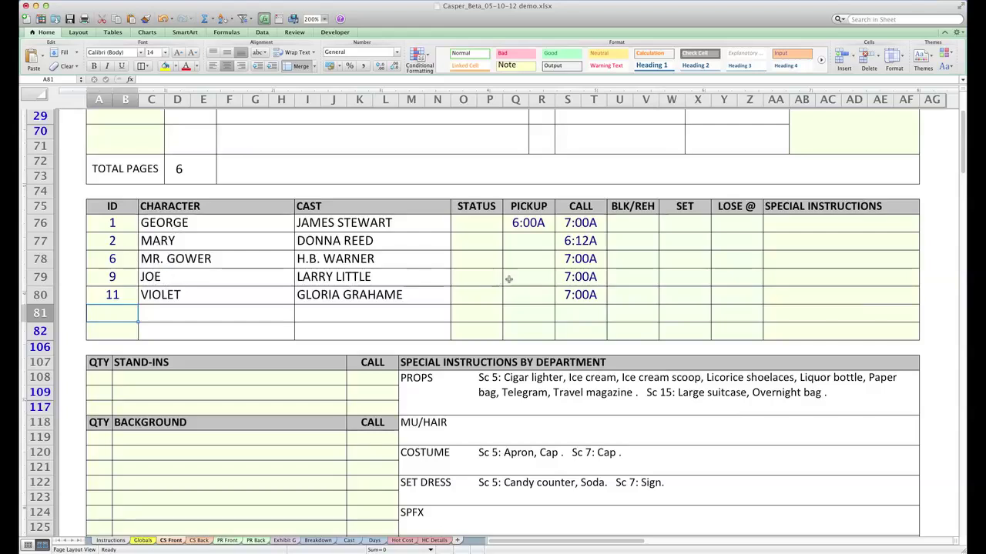
left_click(582, 224)
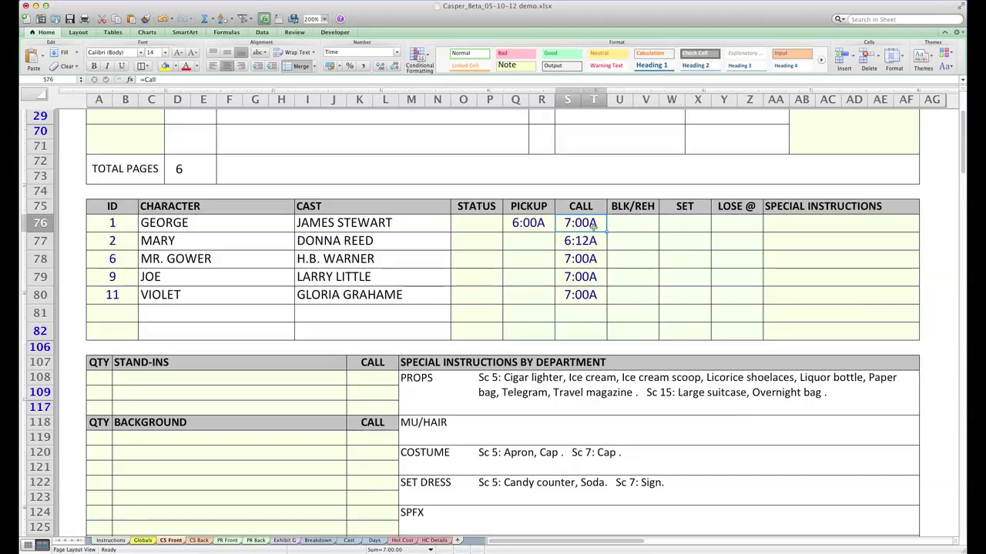
Step: Clear the cast call times, then set George to =call and Mary to =call-time(0,30)
left_click_drag(593, 223, 593, 299)
key("Delete")
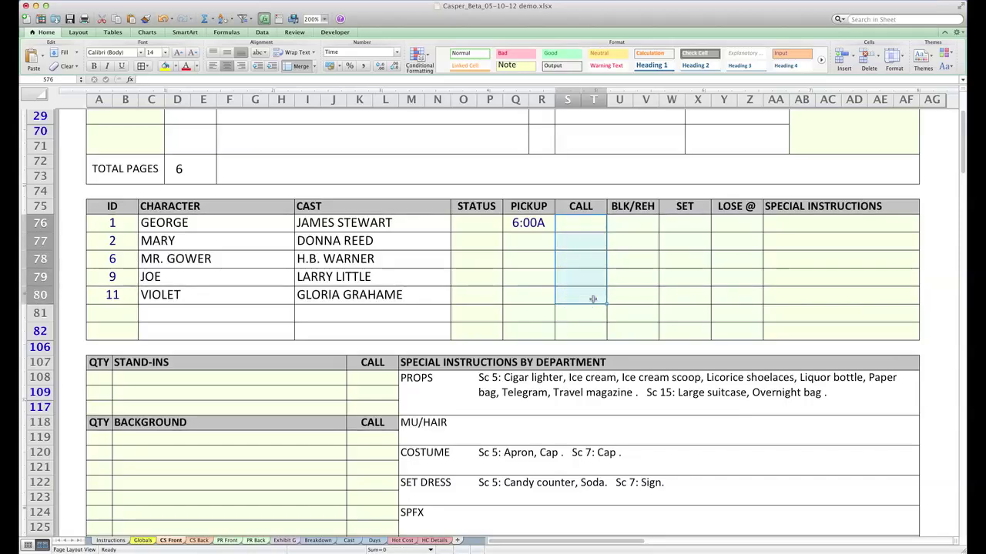
left_click(582, 225)
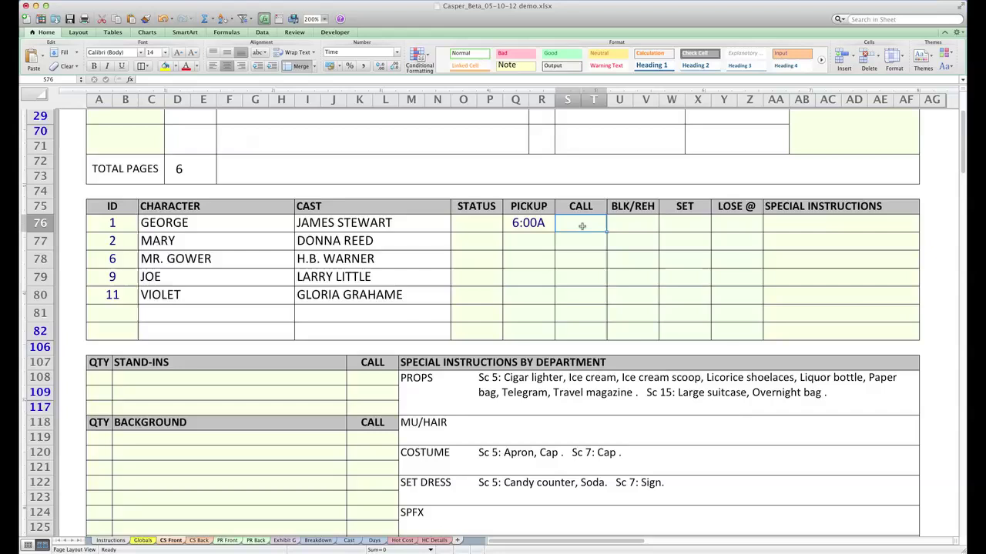
type("=c")
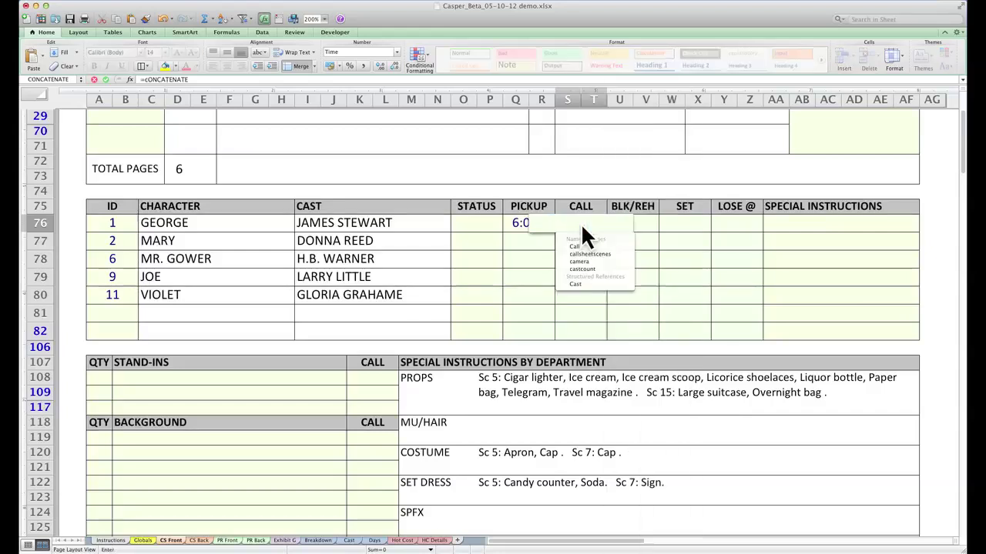
type("all")
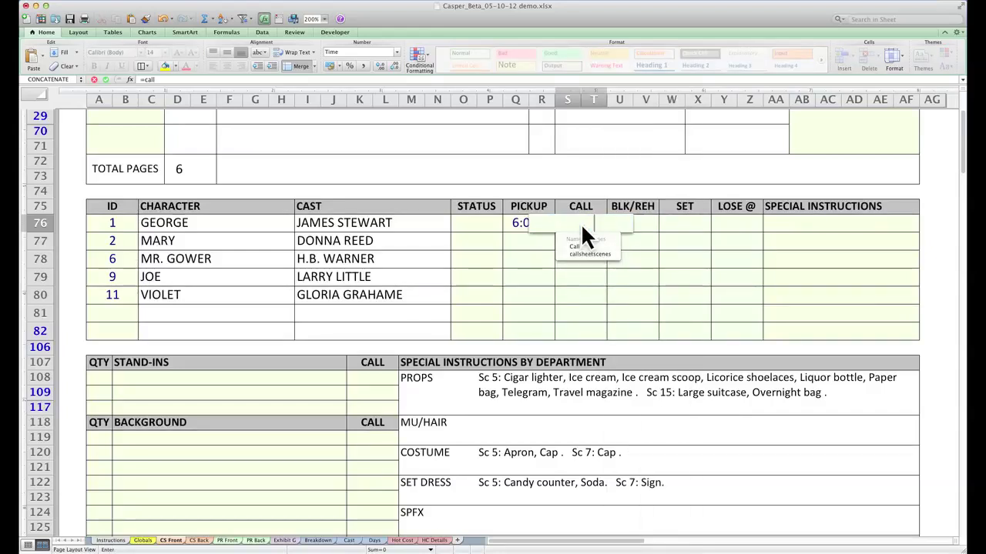
key("Return")
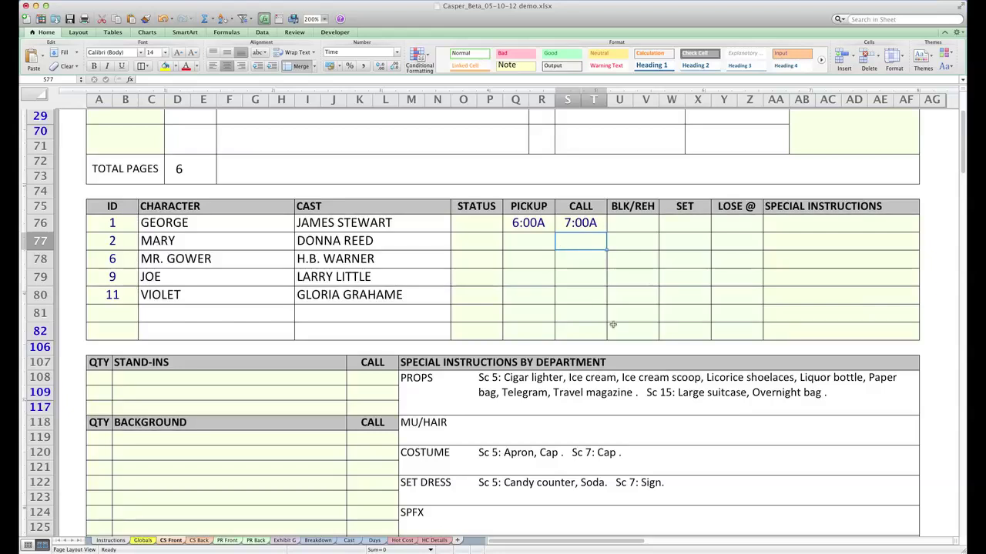
type("=call")
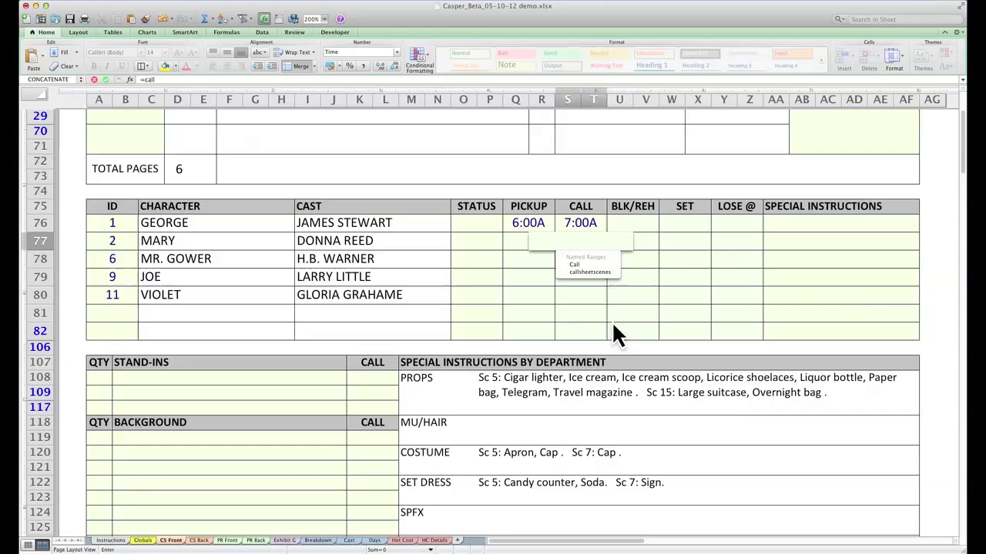
type("-time(0,30")
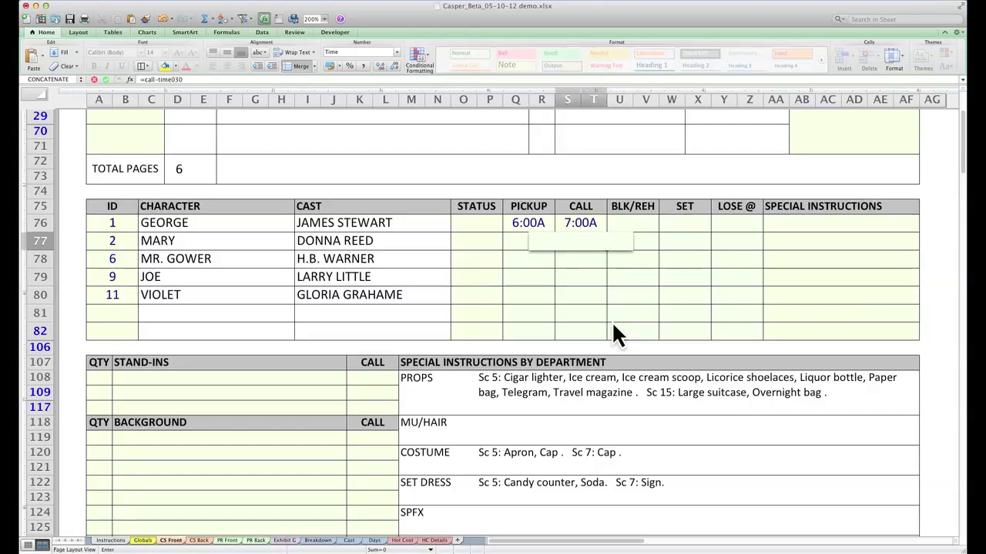
key("Return")
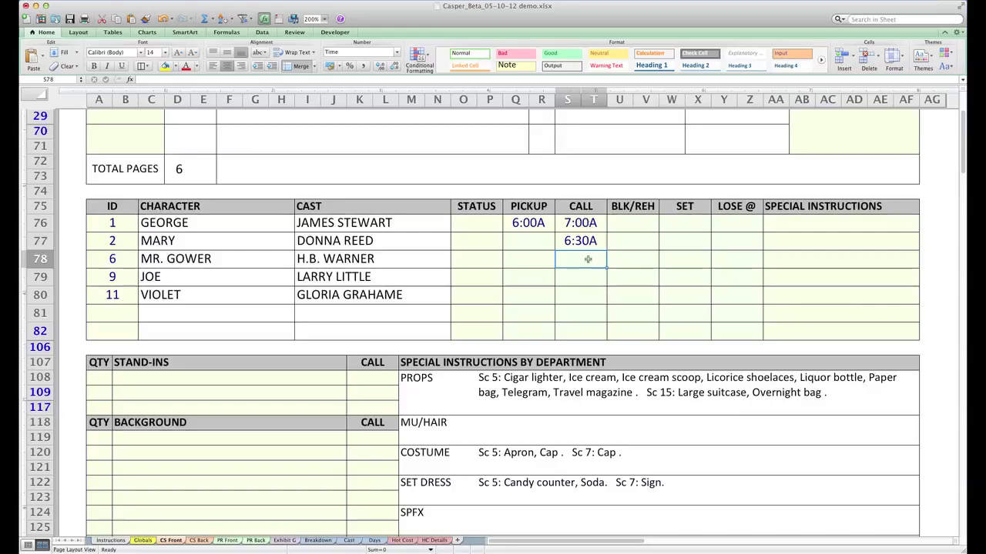
Step: Set Mr. Gower's call to =call and fill the 7:00A call down to Joe and Violet
type("=call")
key("Return")
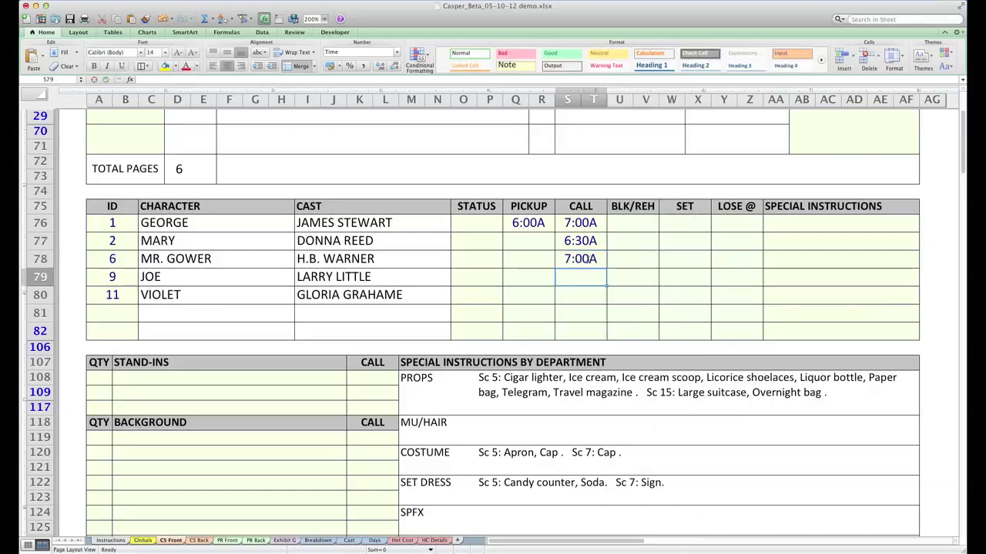
left_click(587, 262)
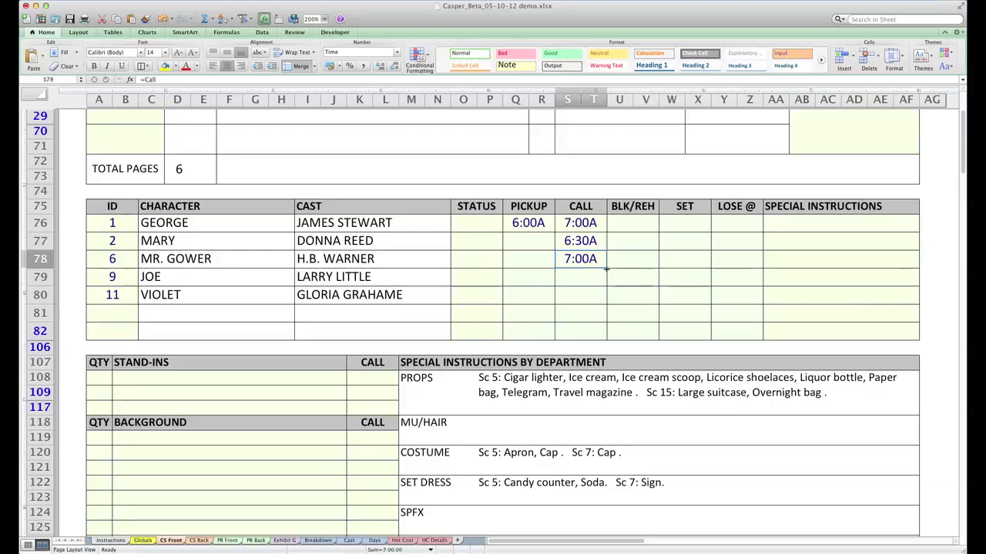
left_click_drag(606, 268, 615, 303)
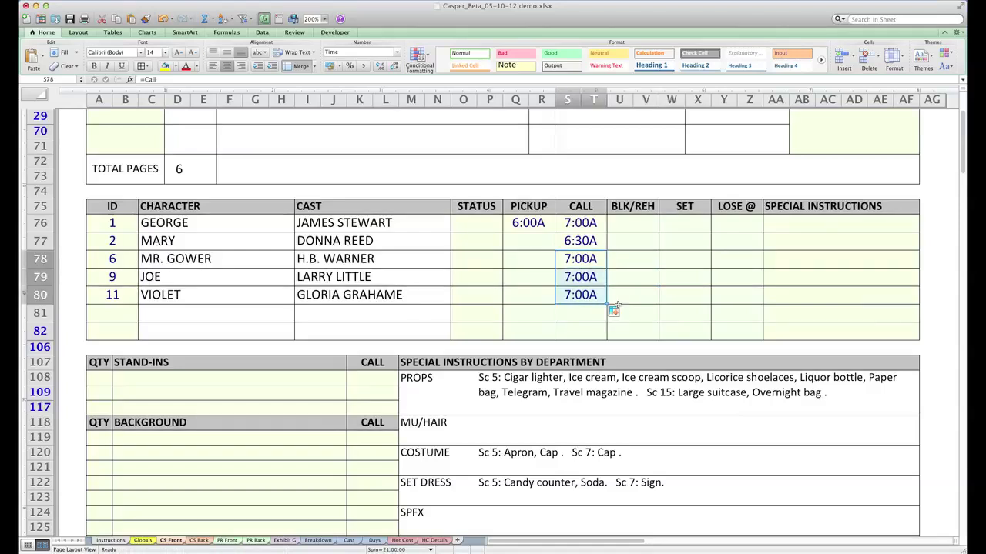
left_click(684, 223)
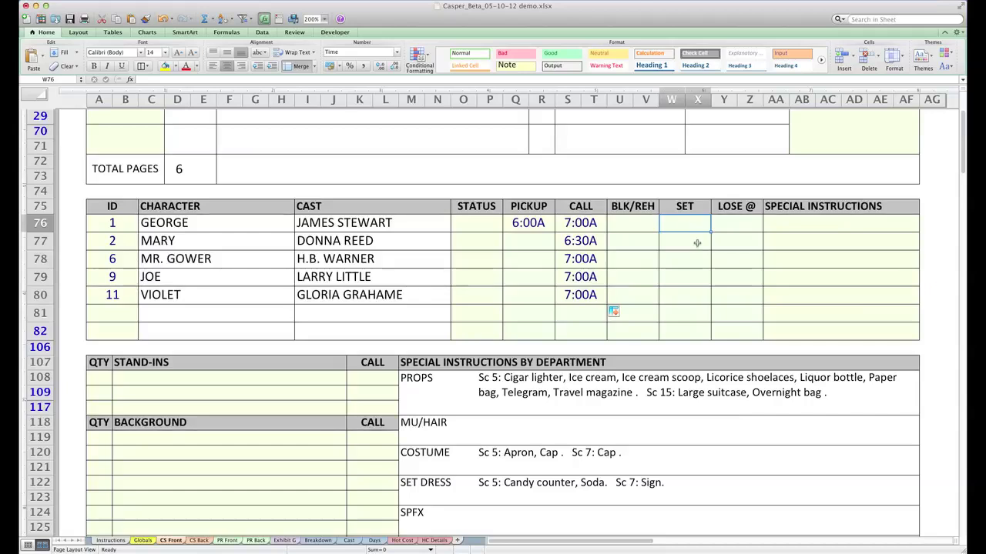
Step: Set George's set time to =call+time1 (8:00A) and fill it down all five cast rows
type("=call")
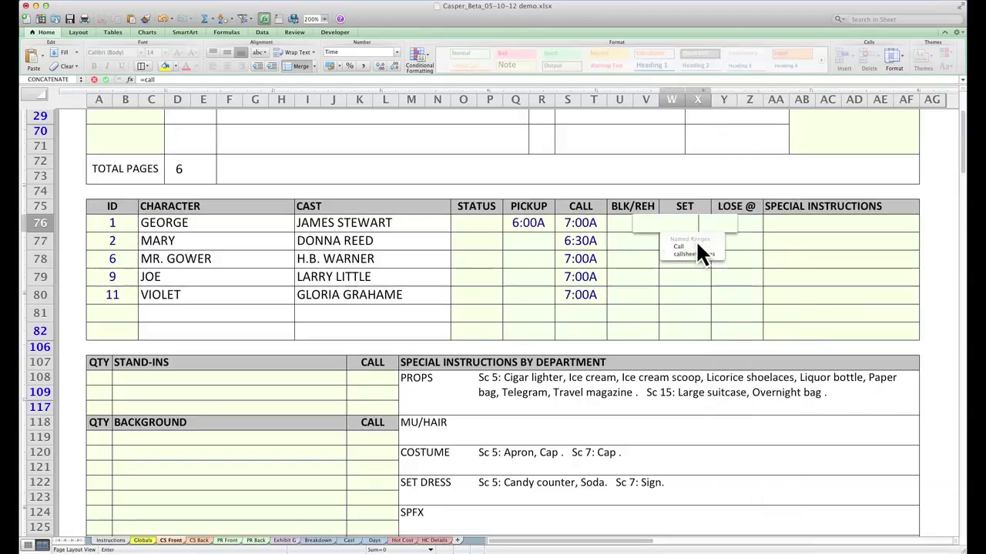
type("+time1")
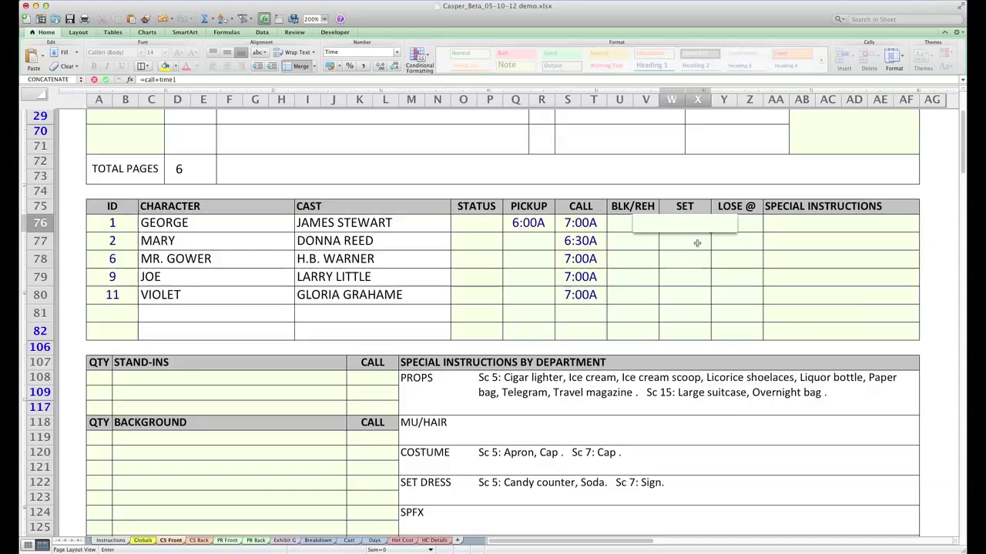
key("Return")
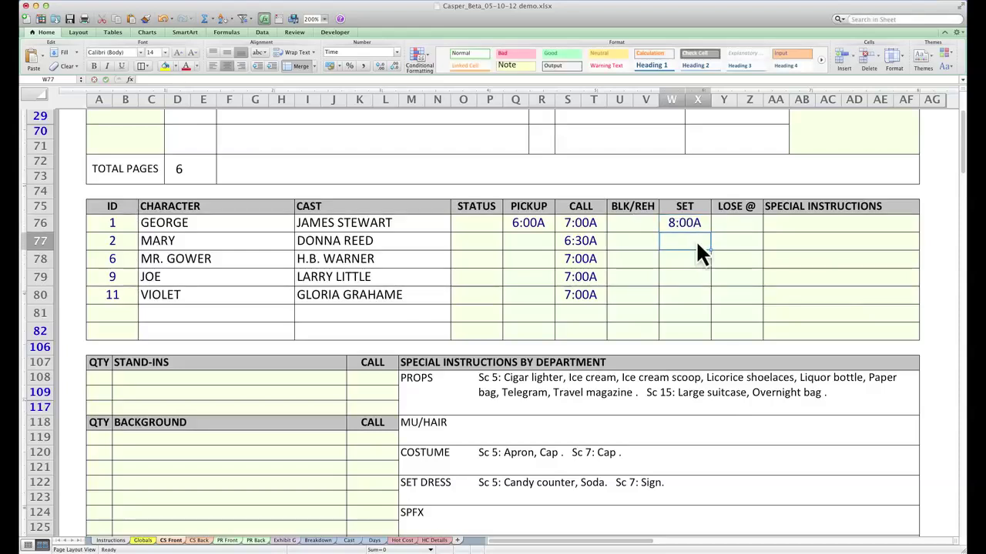
left_click(695, 224)
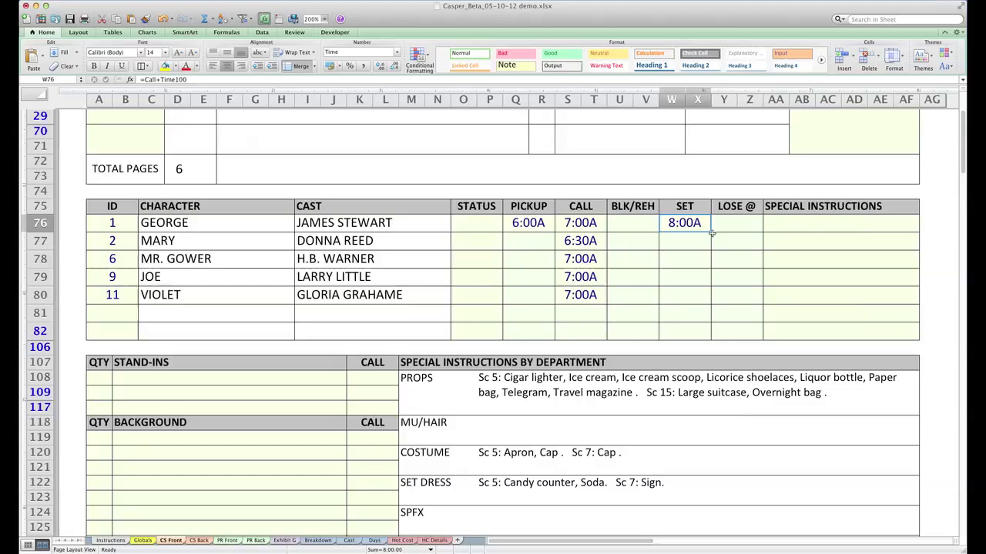
left_click_drag(710, 231, 710, 310)
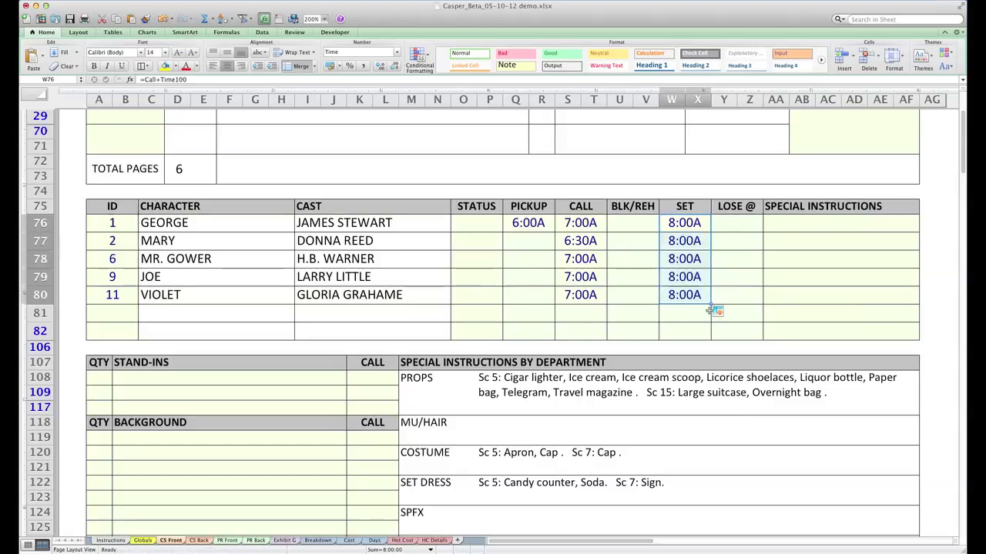
left_click(809, 221)
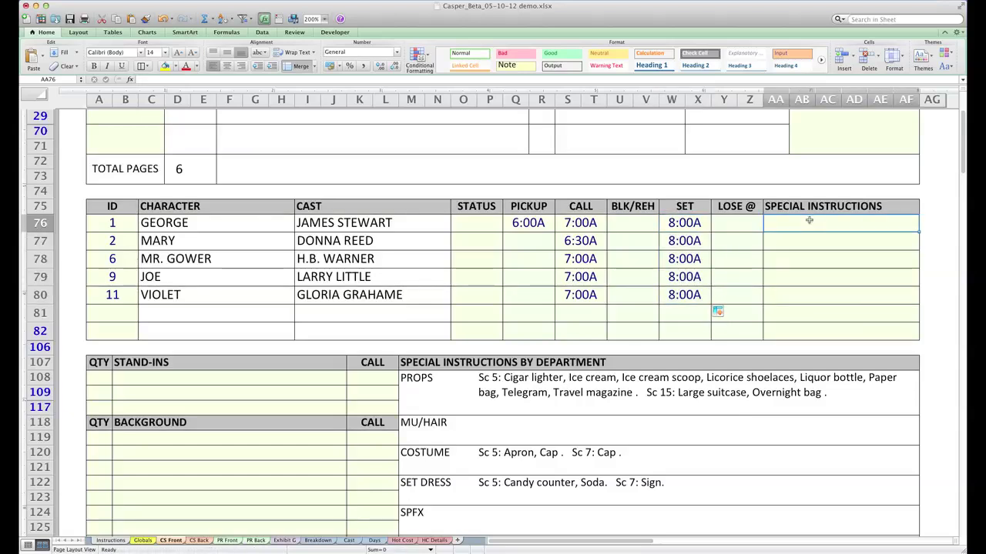
Step: Enter 'Report to Basecamp' for George and fill it down to all five cast rows
type("Report ot")
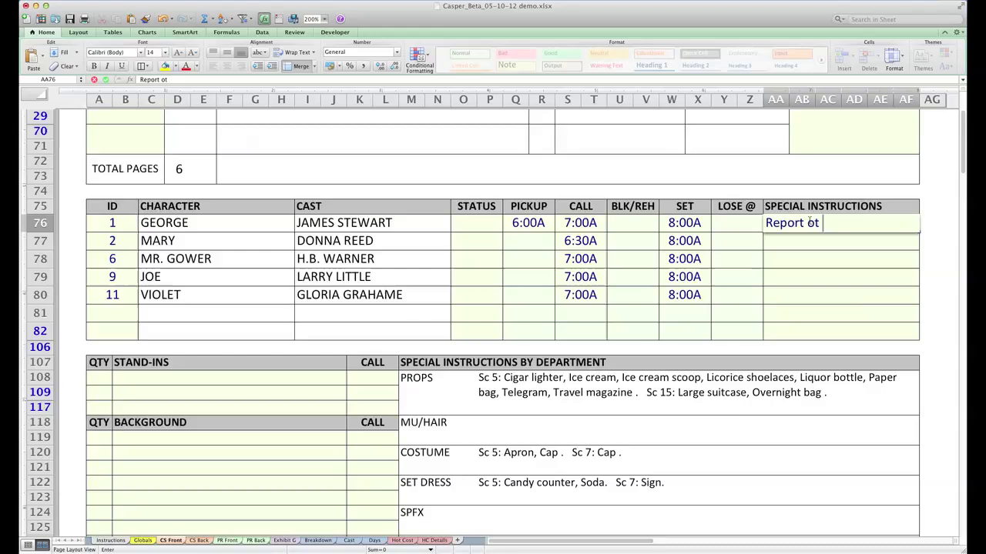
key("BackSpace")
key("BackSpace")
type("to Baseca")
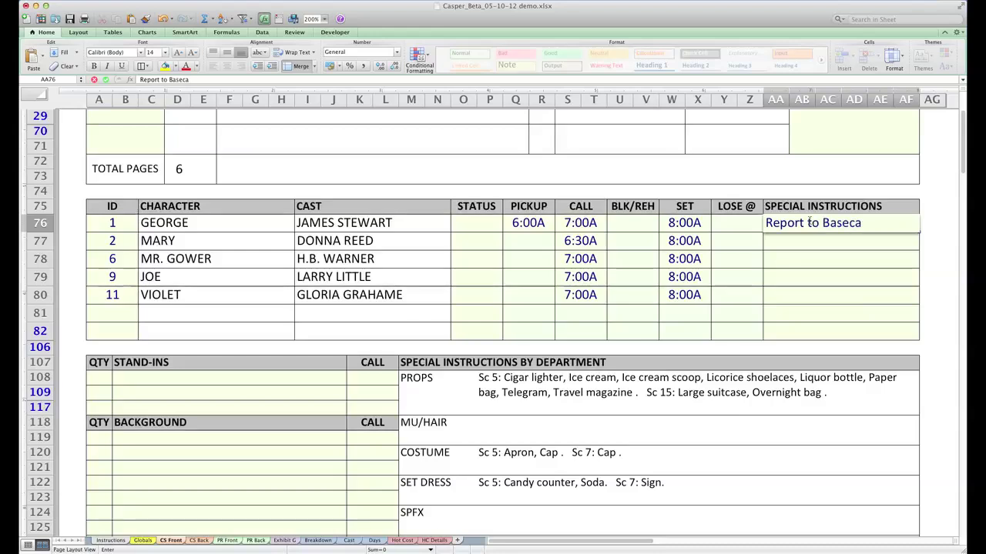
type("mp")
key("Return")
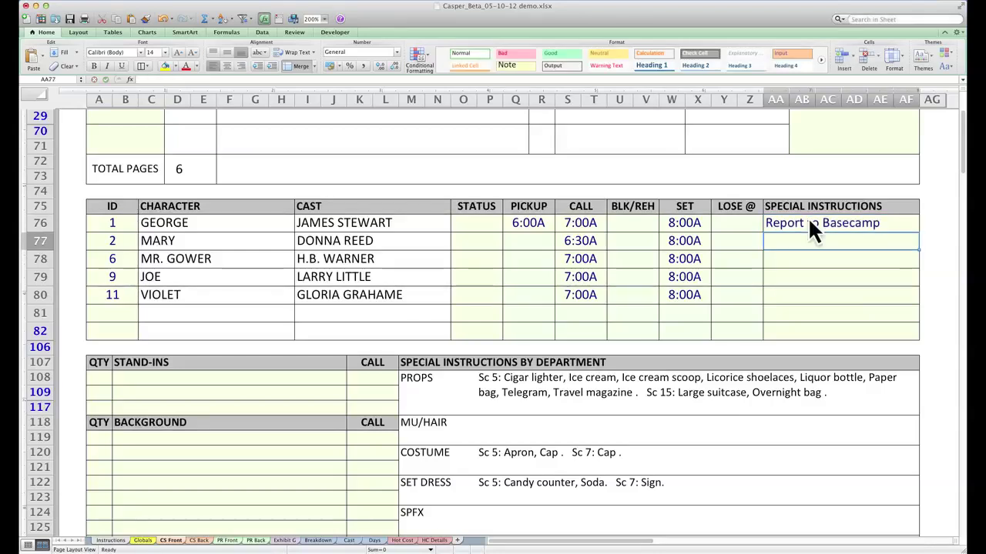
left_click(906, 229)
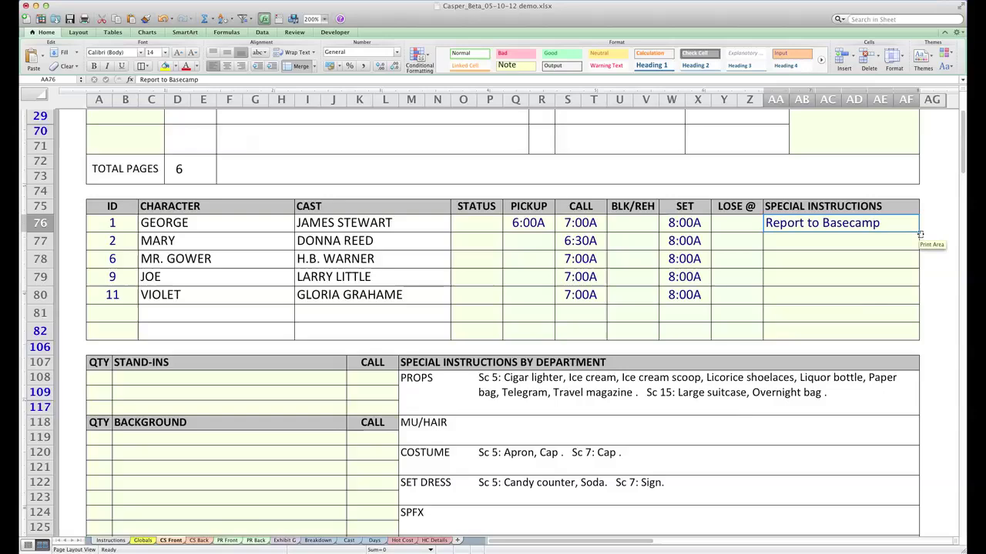
left_click_drag(921, 233, 918, 306)
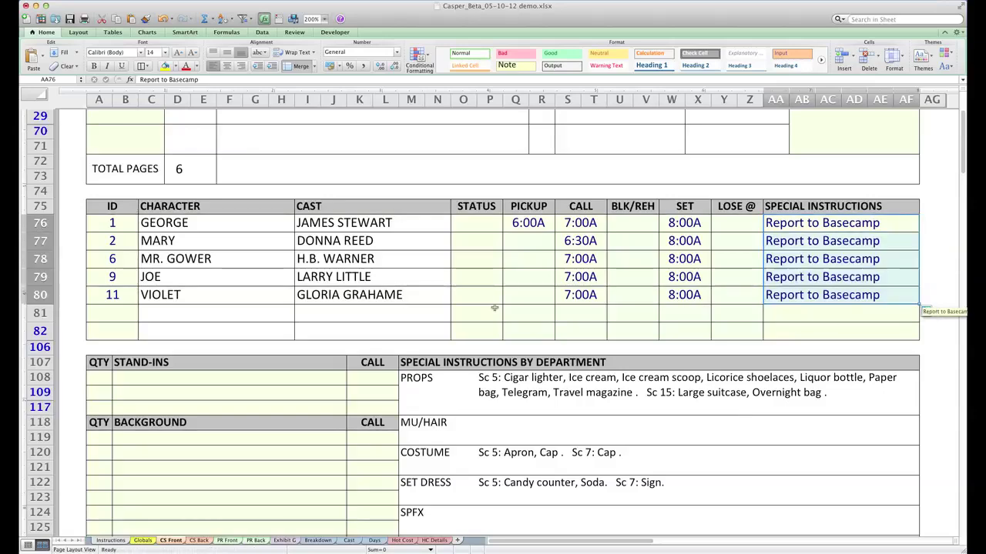
scroll(339, 292, "down", 5)
Step: Add stand-in entries: quantity 1 'Male Standin' and 'Female Standin'
left_click(98, 146)
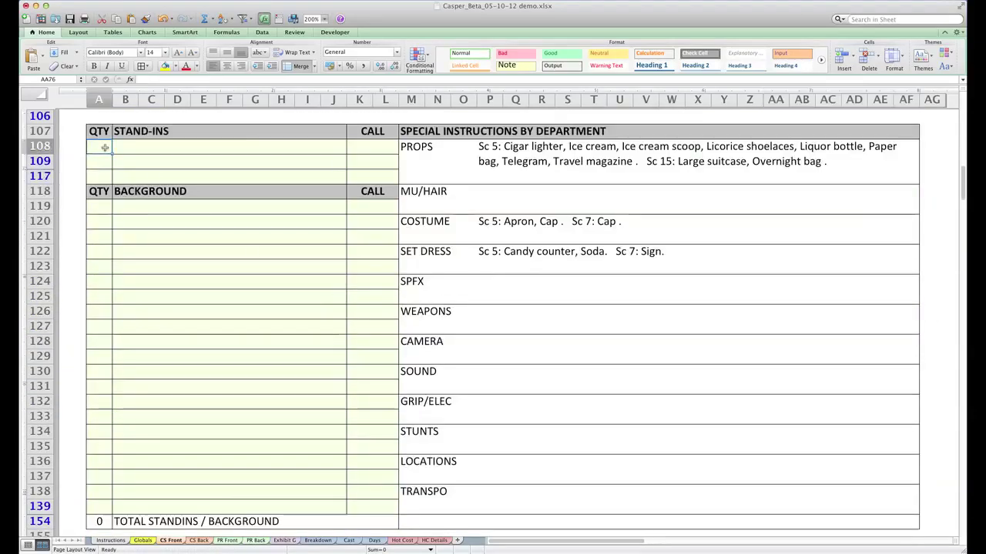
type("1")
left_click(238, 152)
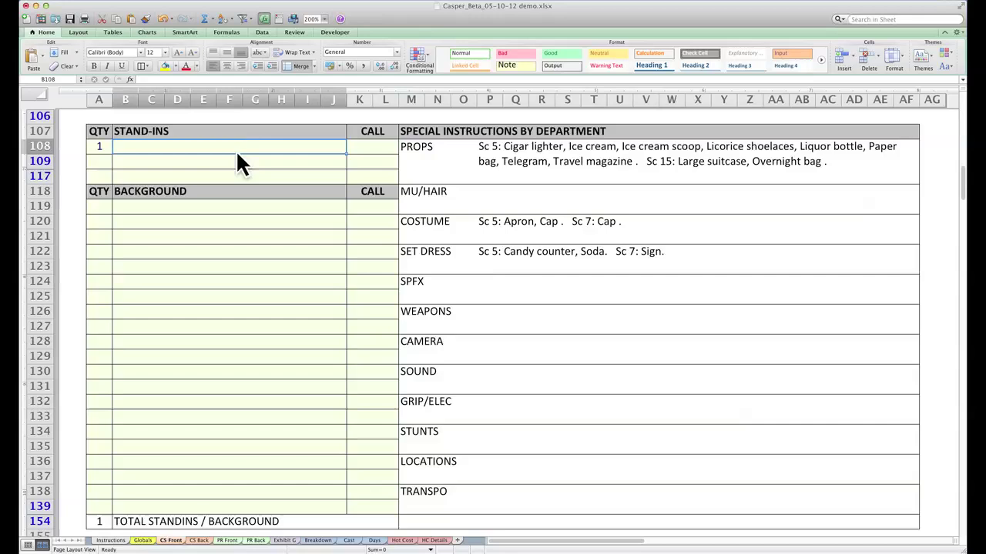
type("Malk")
key("BackSpace")
type("e ")
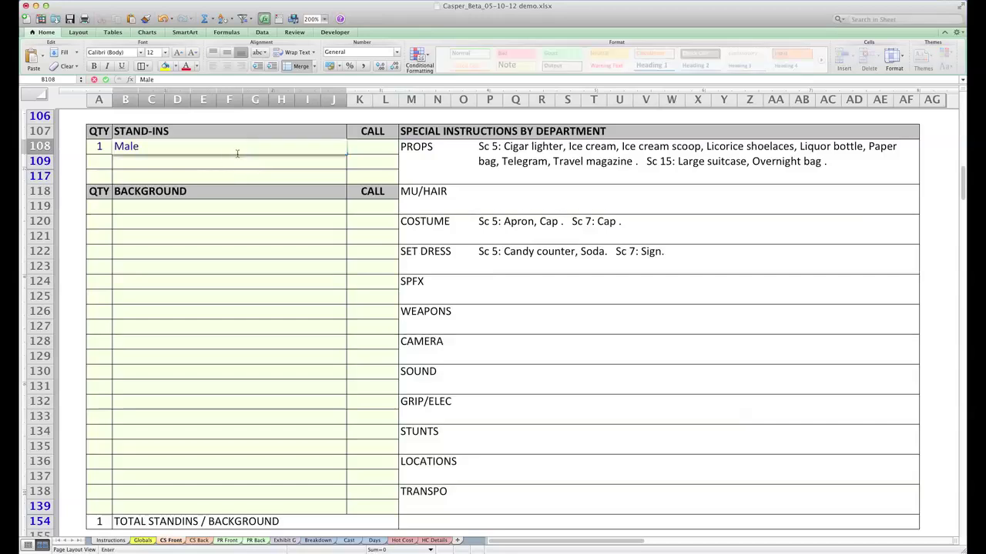
type("ST")
key("BackSpace")
key("BackSpace")
key("BackSpace")
type("Standin")
key("Return")
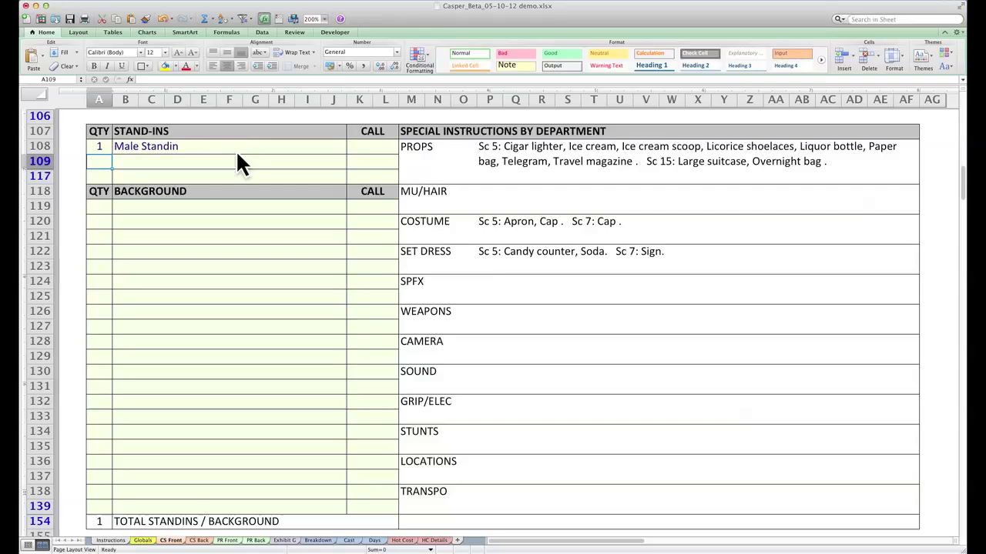
type("2Fema")
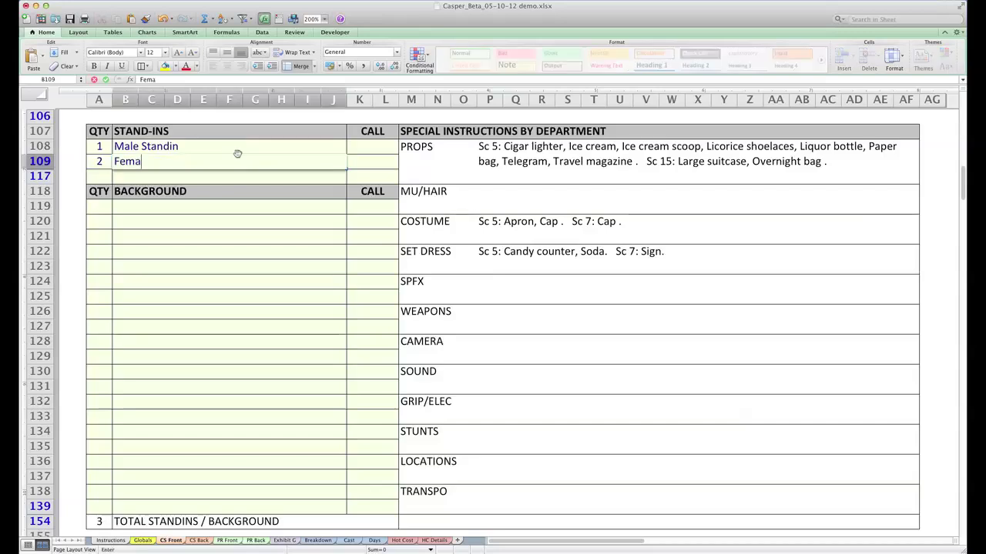
type("le Standin")
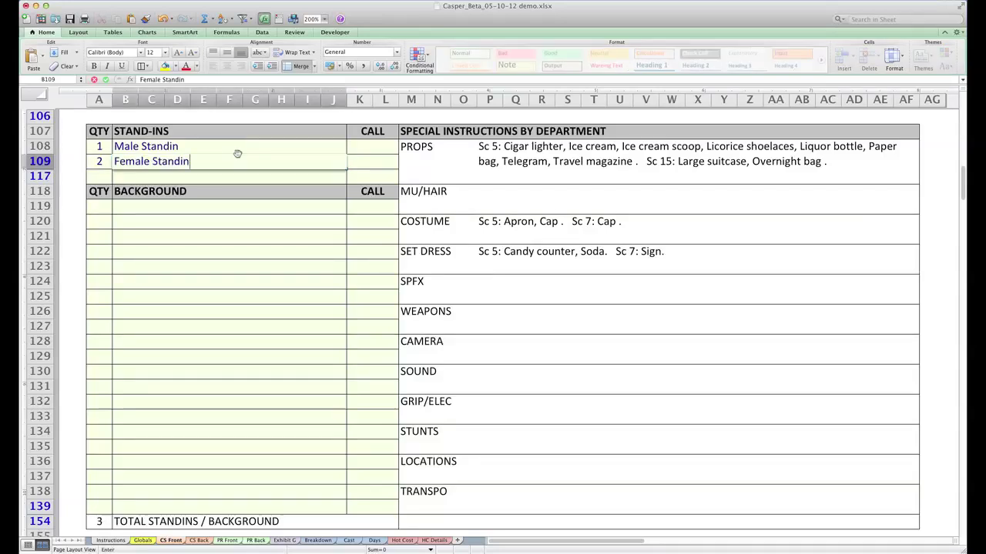
Step: Set both stand-in call times to =call for a 7:00A call
left_click(380, 146)
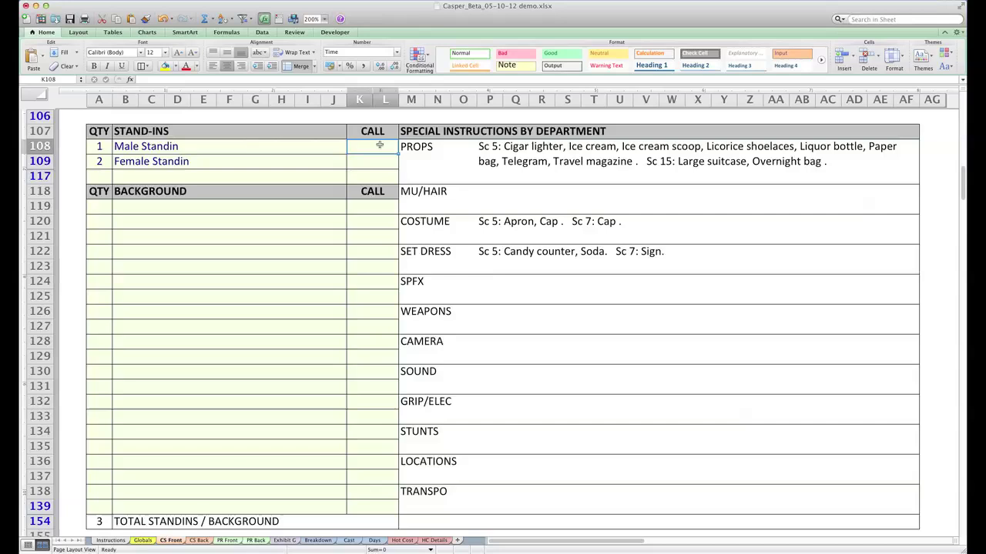
type("=call")
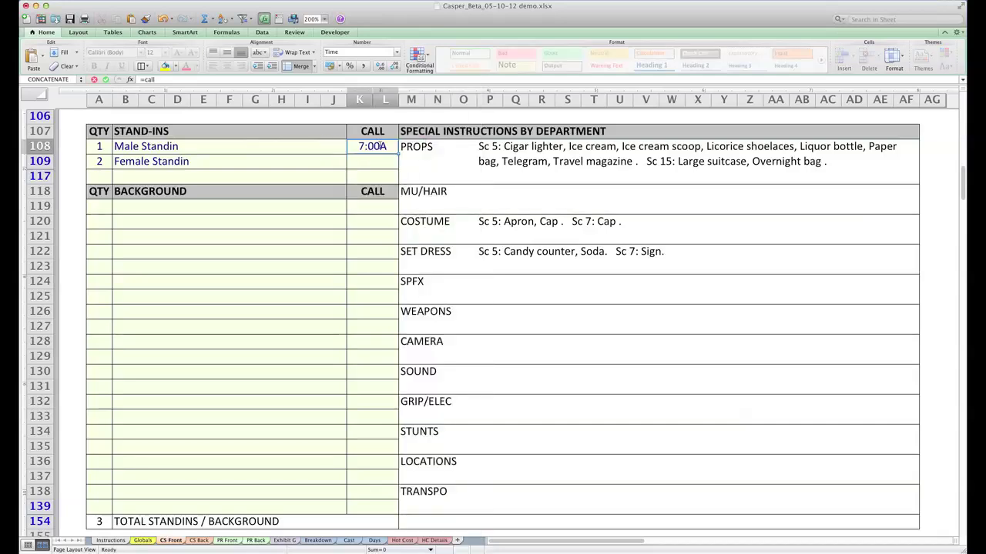
key("Return")
type("=call")
key("Return")
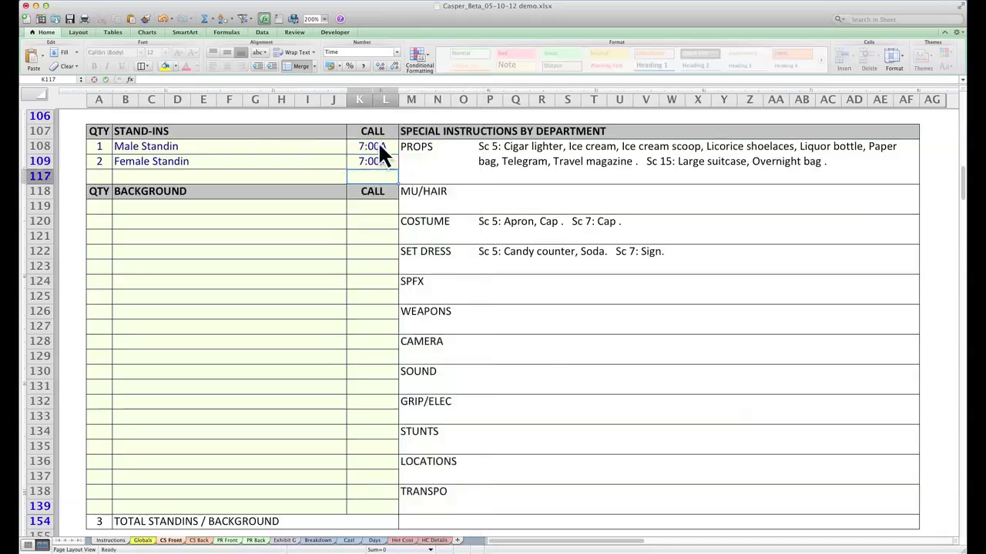
Step: Add a background row of 25 ND Pedestrians with a =call-time formula giving 6:30A
left_click(104, 208)
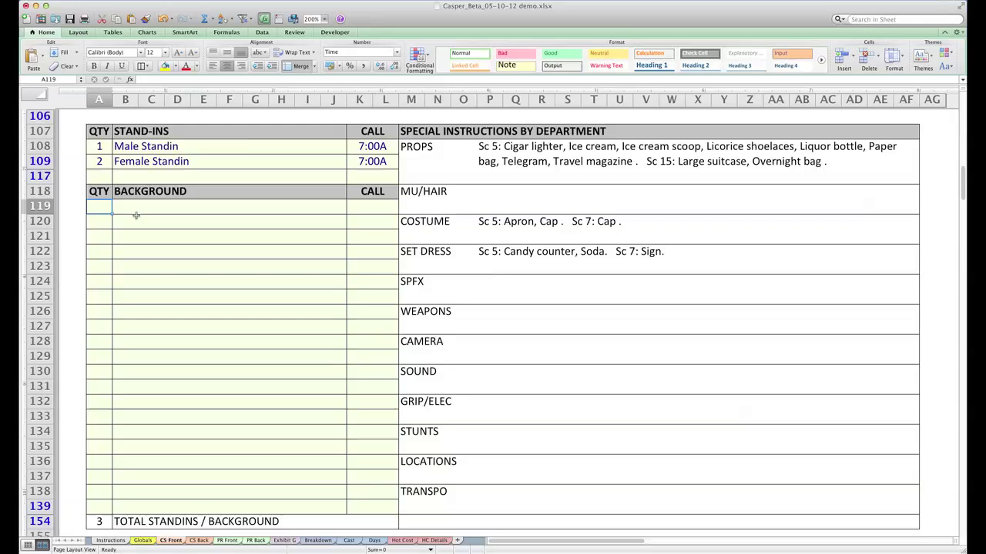
type("25")
key("Tab")
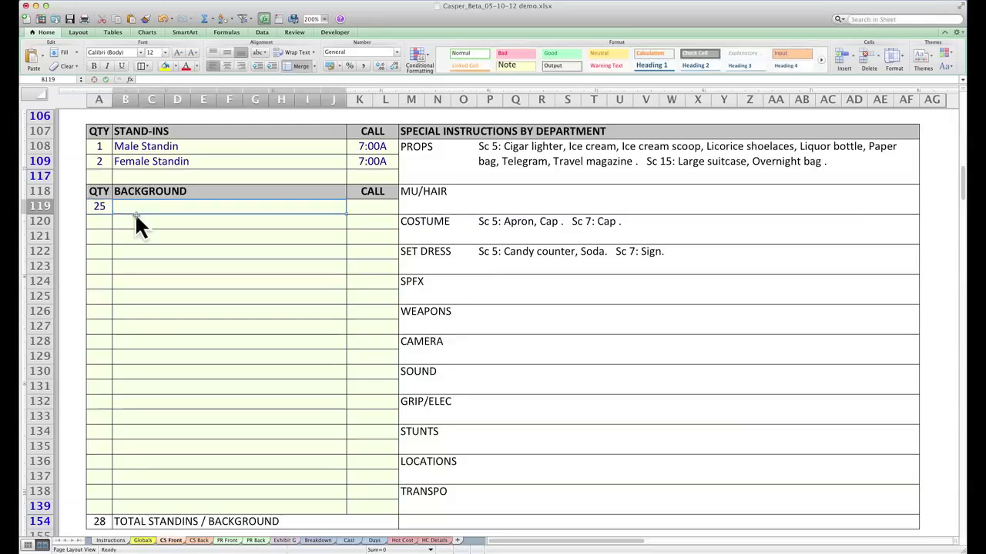
type("ND Pedes")
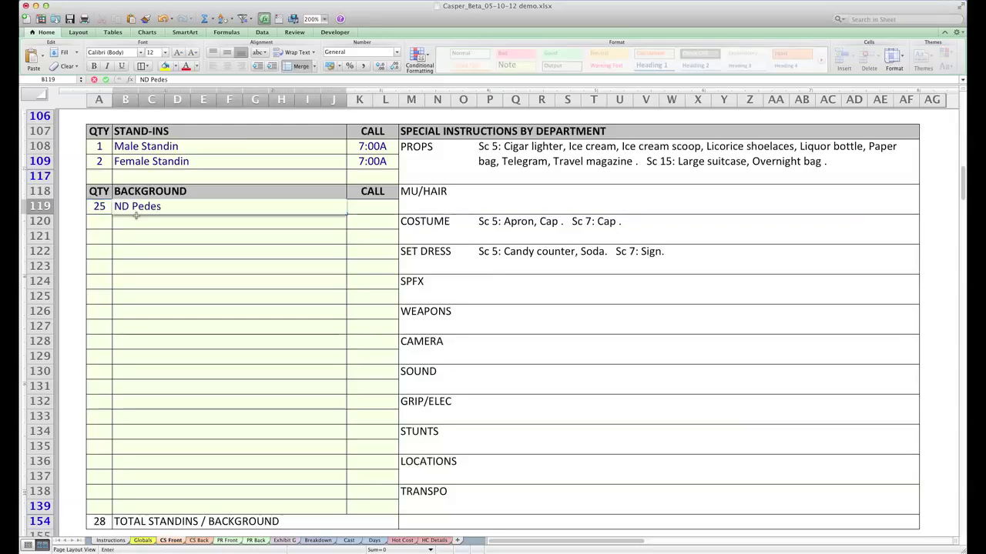
type("trians")
key("Tab")
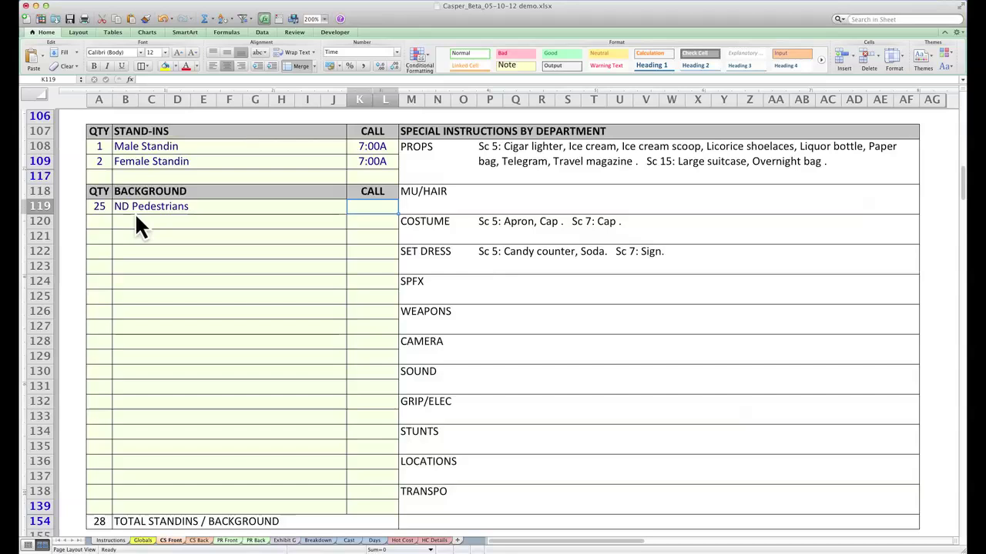
type("=")
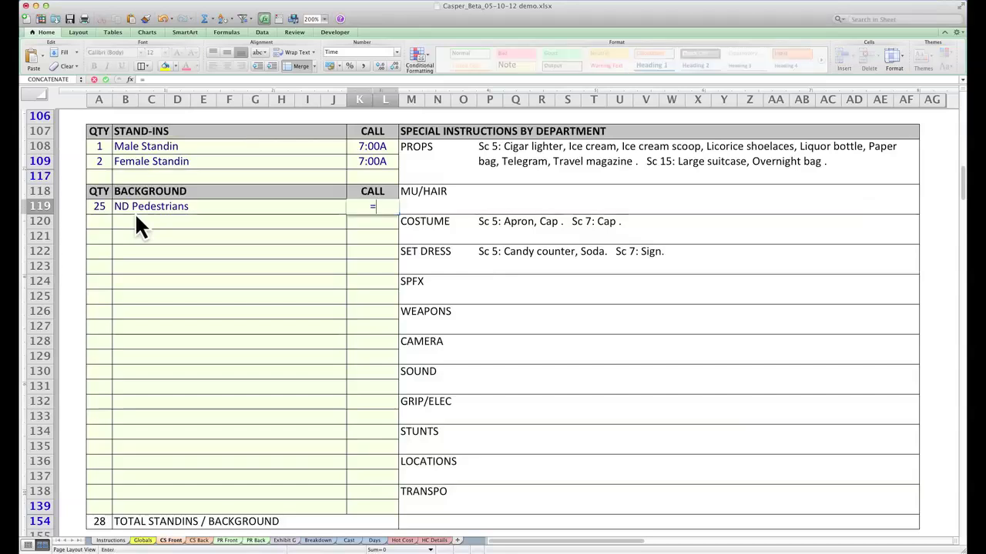
type("call")
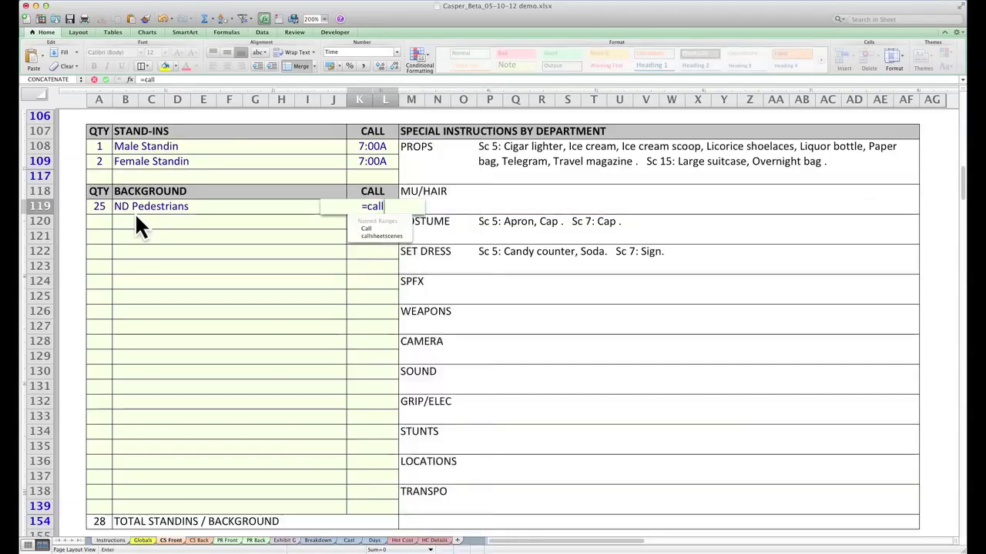
type("-")
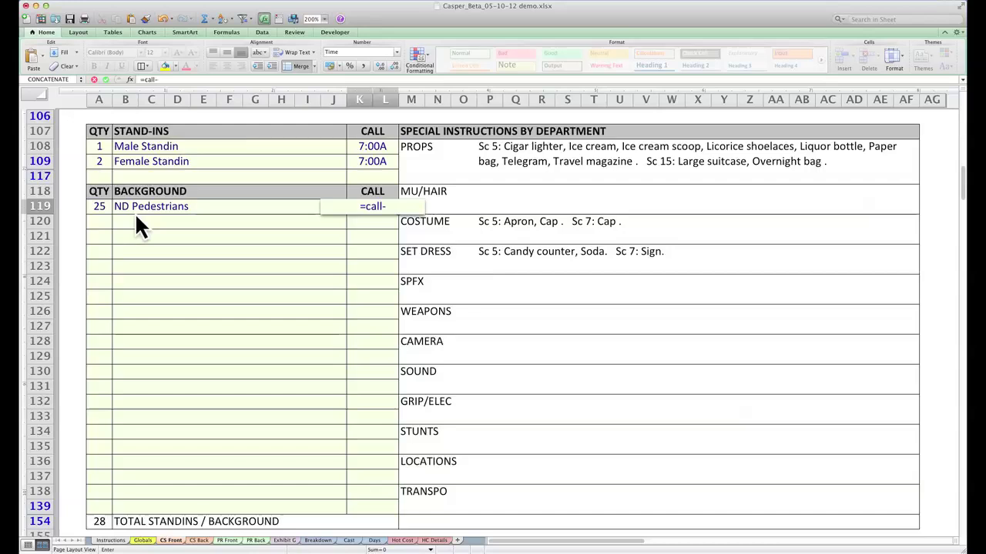
type("time030")
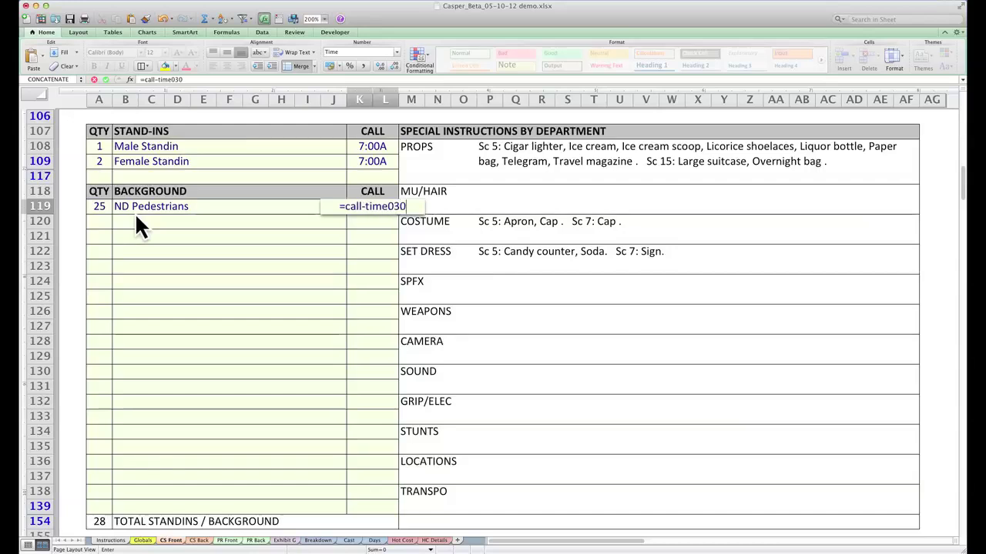
key("Return")
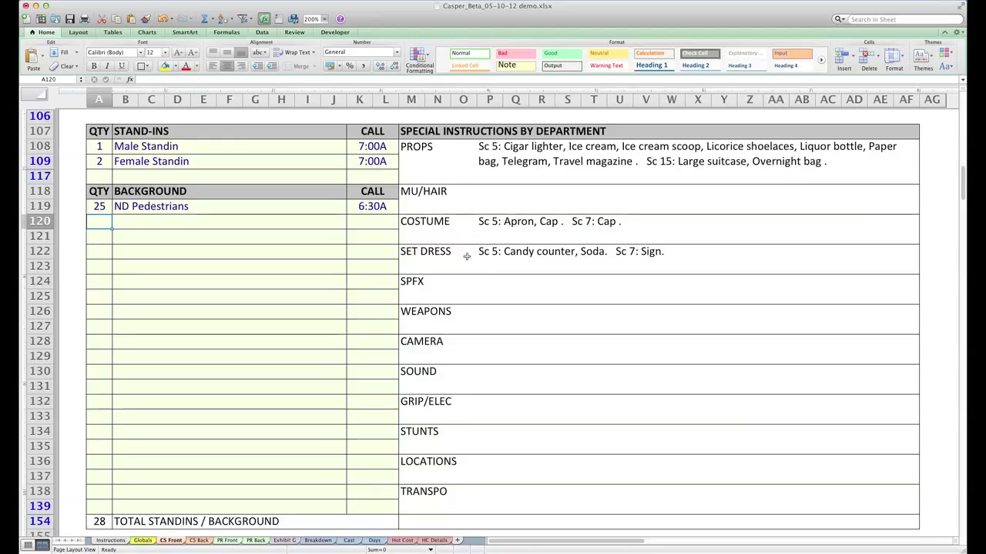
scroll(466, 257, "up", 2)
scroll(467, 258, "up", 6)
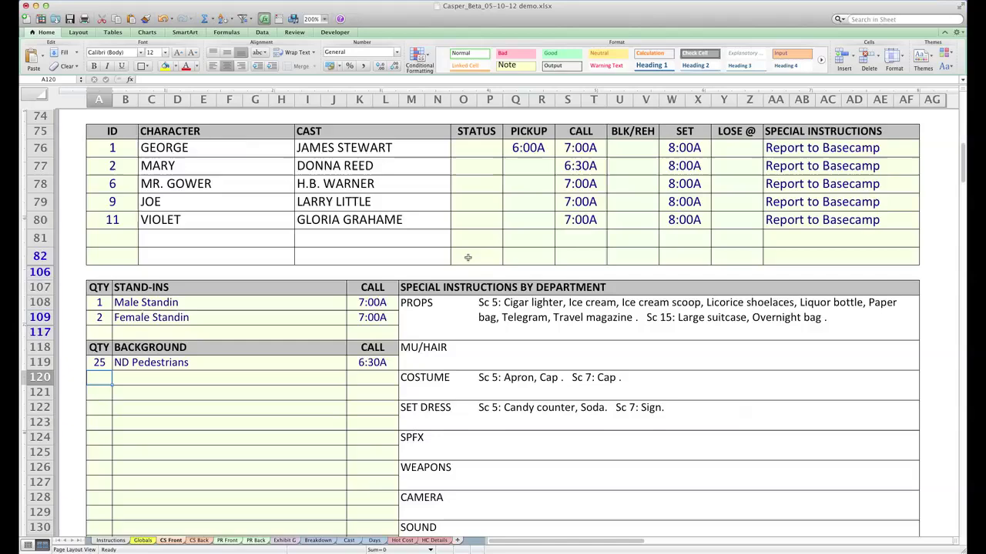
scroll(467, 258, "up", 2)
scroll(468, 258, "up", 7)
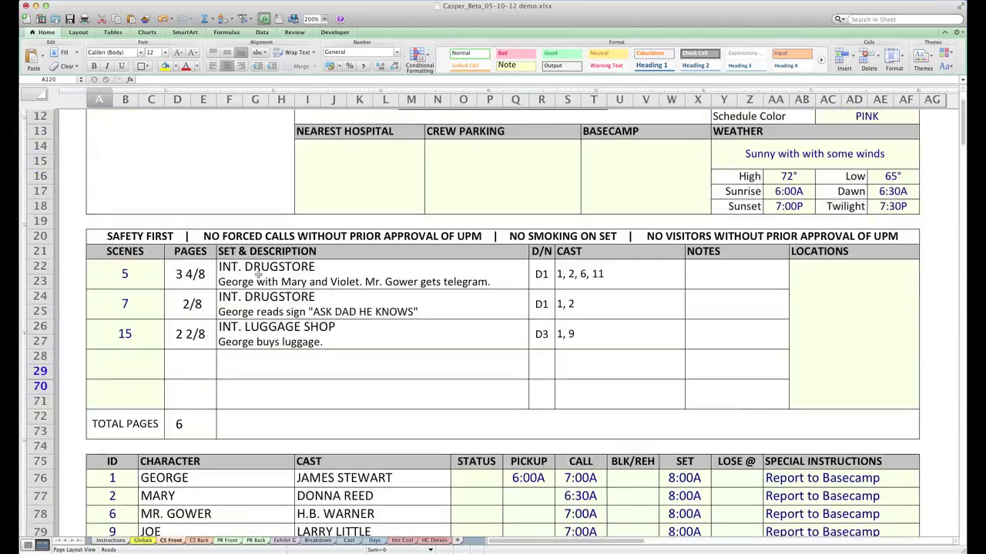
scroll(376, 322, "down", 7)
scroll(376, 321, "down", 2)
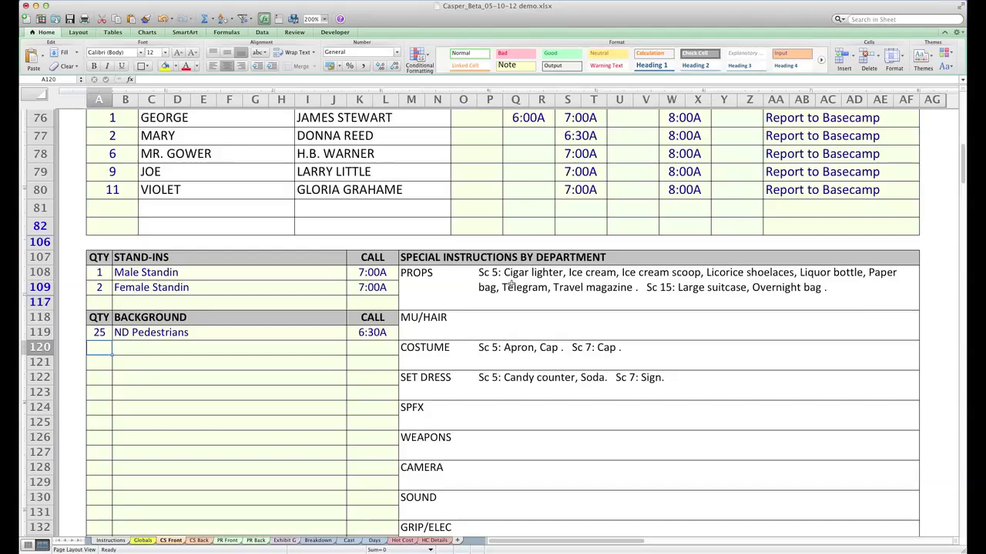
Step: Re-enter =props in the PROPS instructions cell and inspect the MU/Hair and Costume formulas
left_click(513, 284)
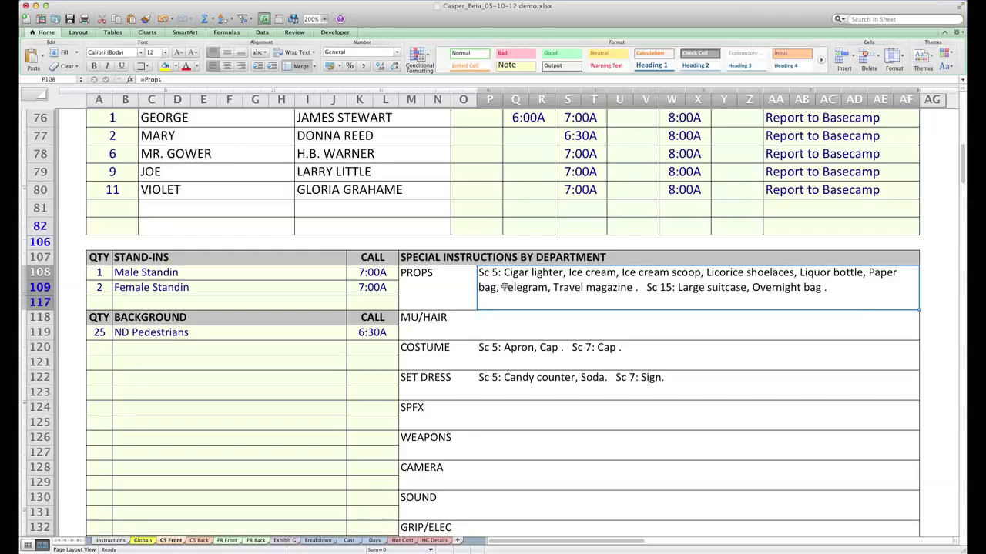
key("BackSpace")
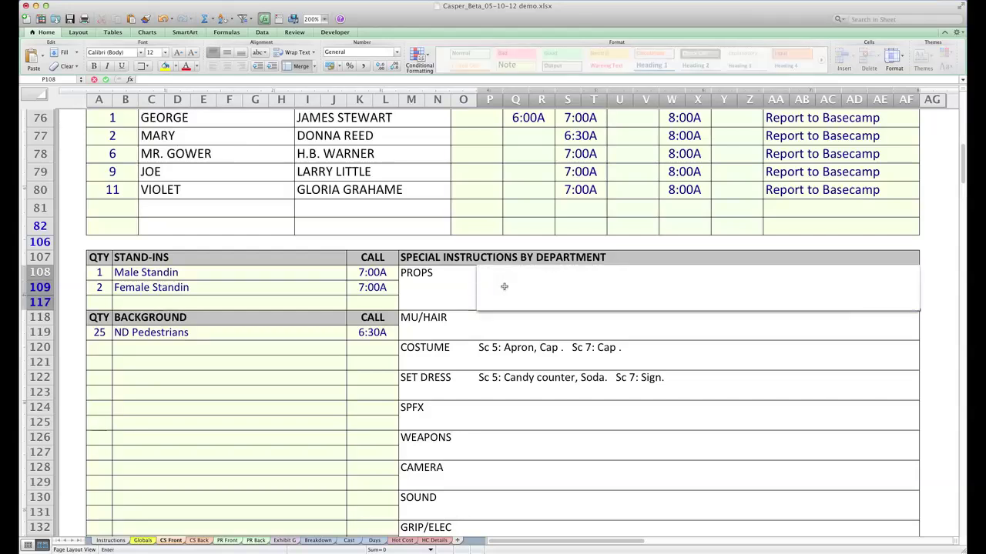
type("=")
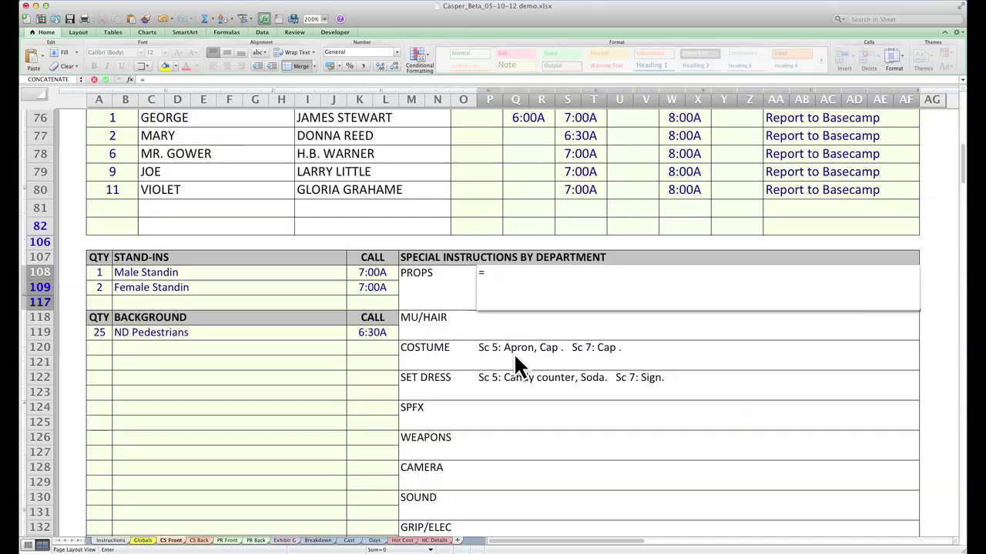
type("props")
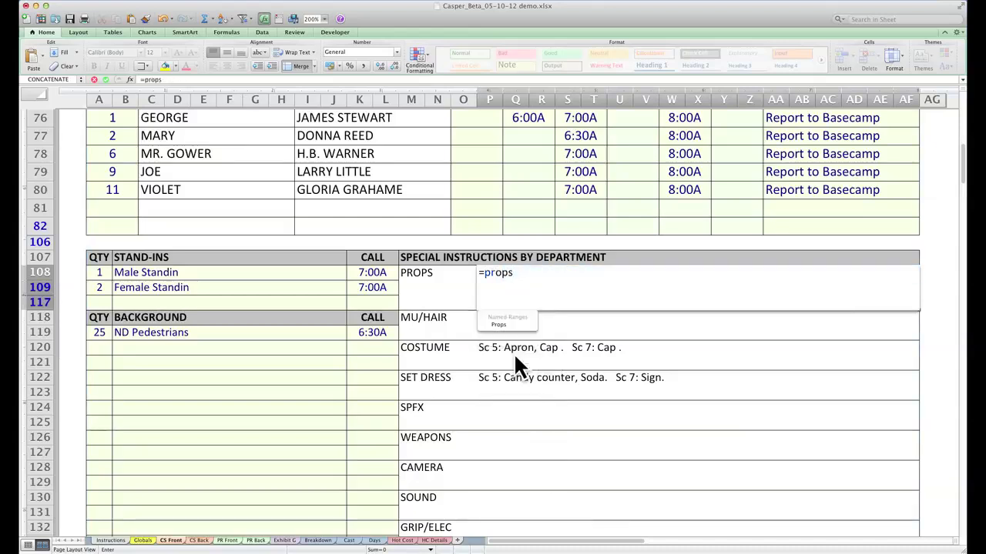
key("Return")
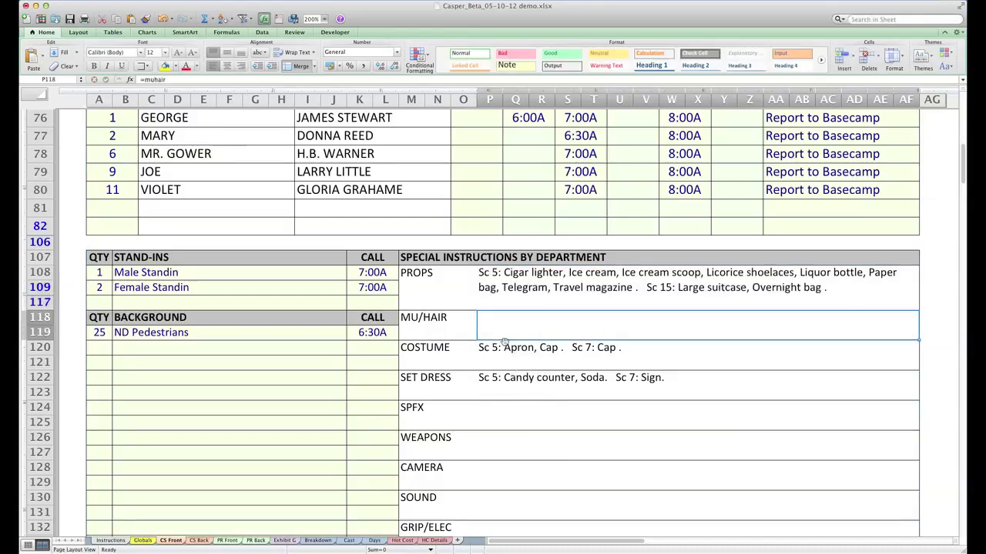
left_click(508, 288)
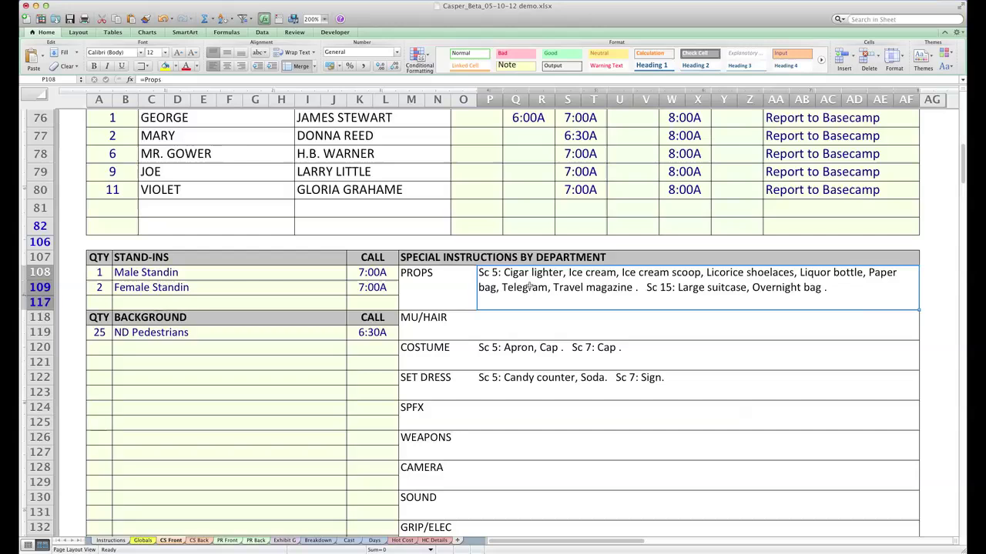
left_click(518, 323)
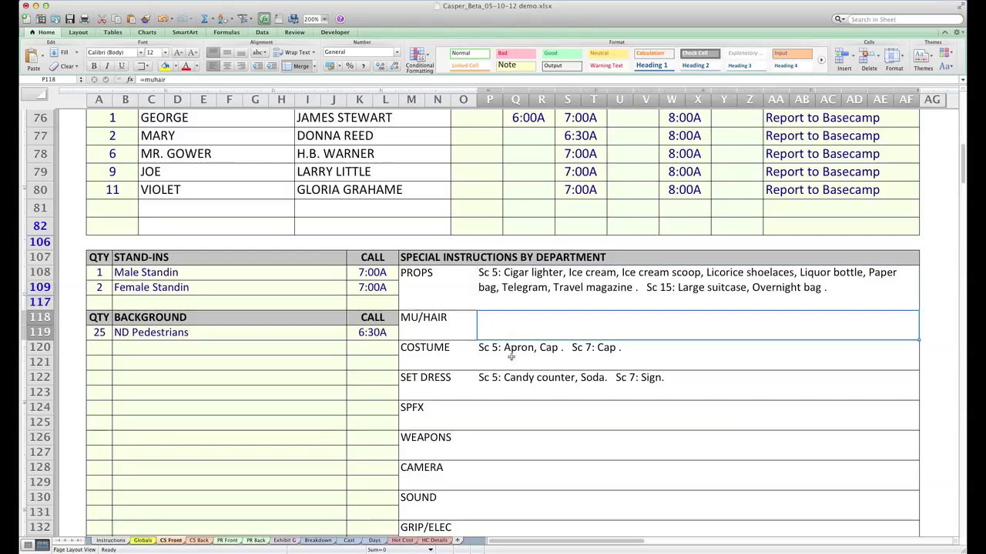
left_click(511, 357)
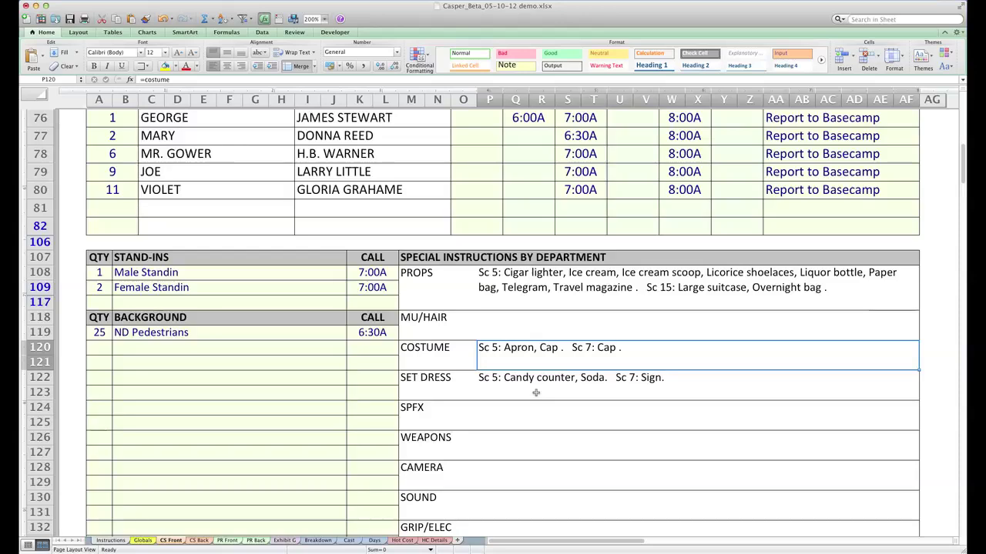
Step: Add scenes 106 and 112 to Wednesday's advance schedule
scroll(535, 393, "down", 5)
scroll(536, 393, "down", 1)
scroll(536, 393, "down", 2)
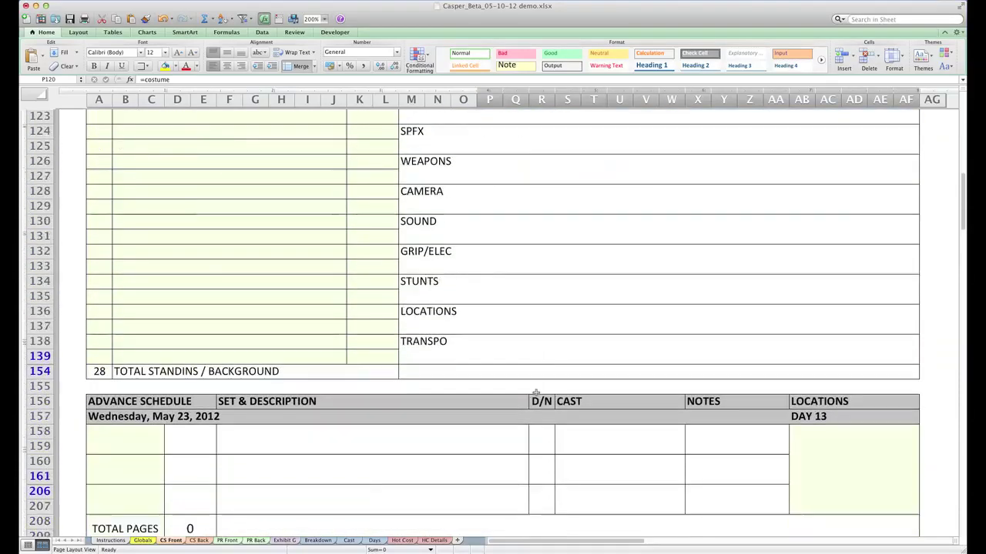
scroll(536, 393, "down", 5)
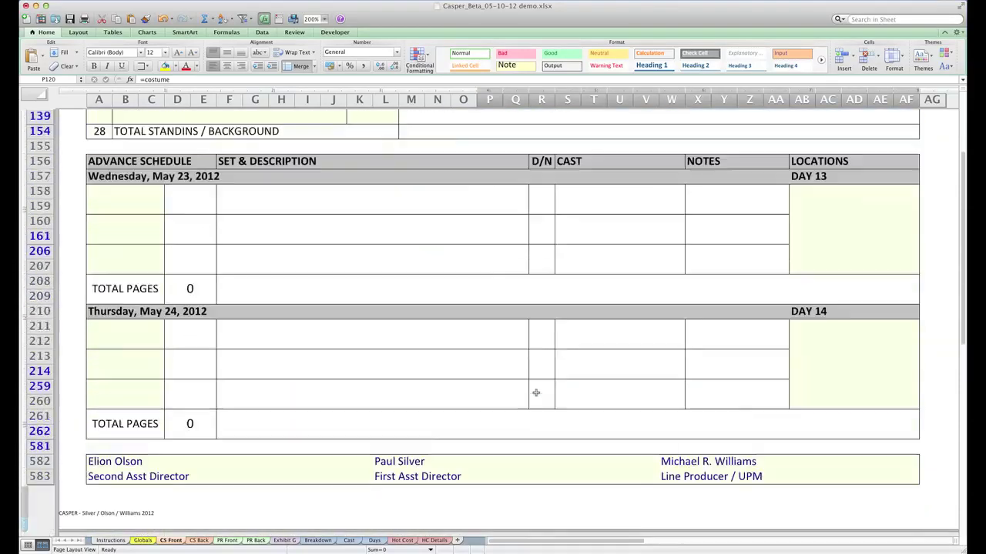
left_click(135, 207)
type("1")
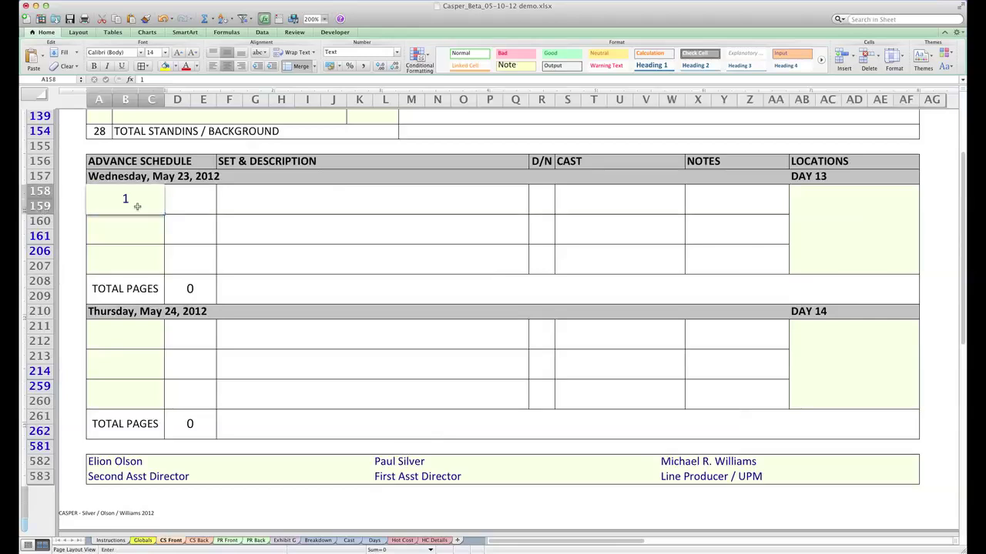
type("06")
key("Return")
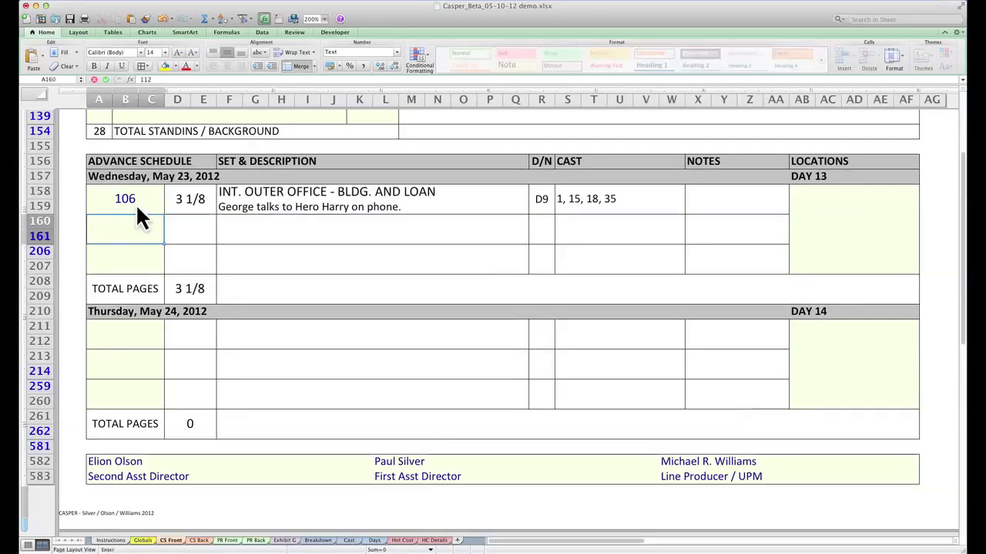
type("112")
key("Return")
Step: Add scenes 66, 68 and 80 to Thursday's advance schedule
key("Return")
key("Return")
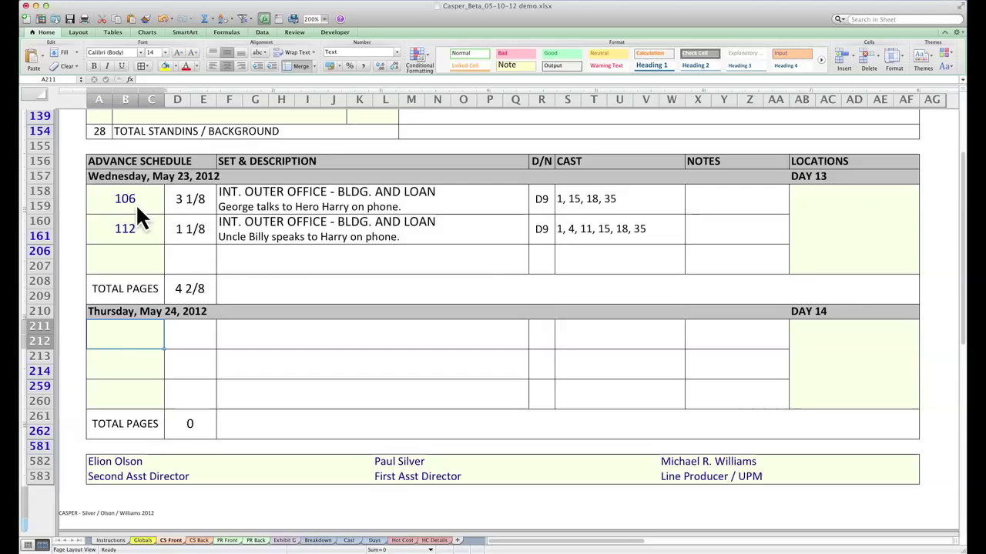
type("66")
key("Return")
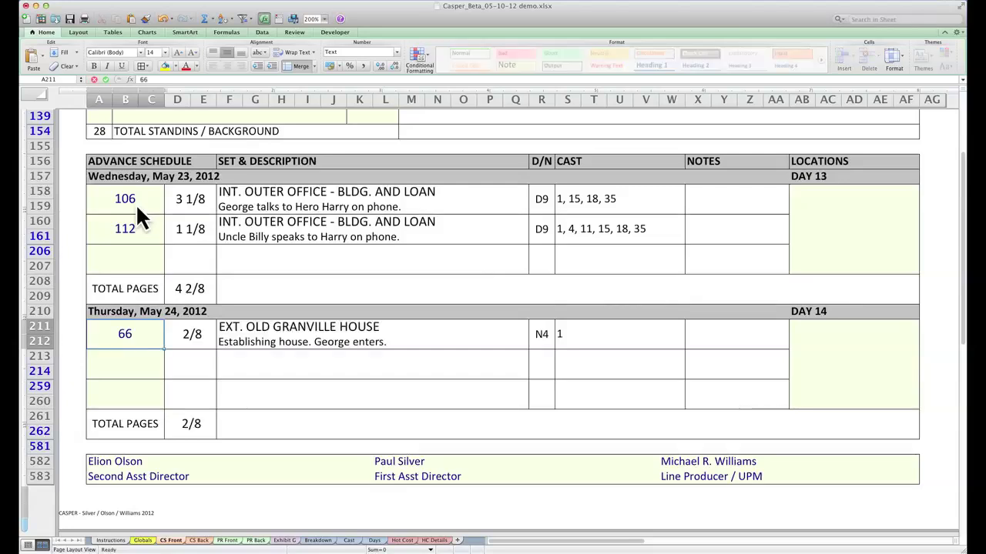
type("68")
key("Return")
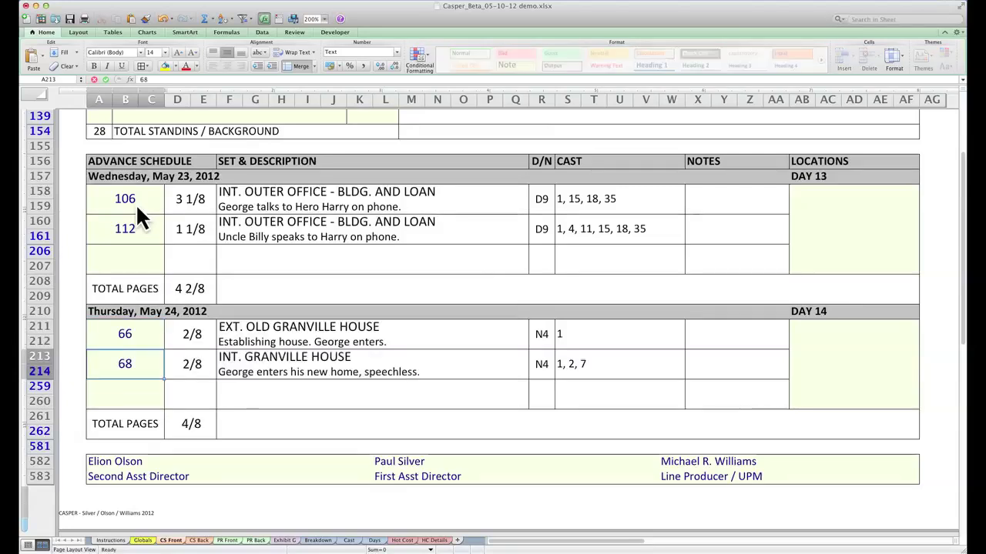
type("80")
key("Return")
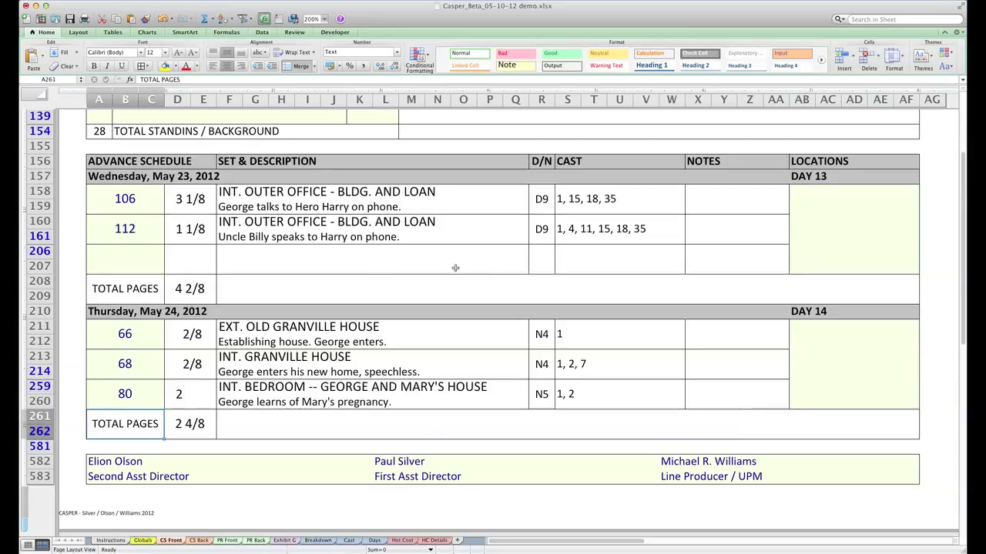
scroll(455, 268, "up", 3)
scroll(455, 268, "up", 5)
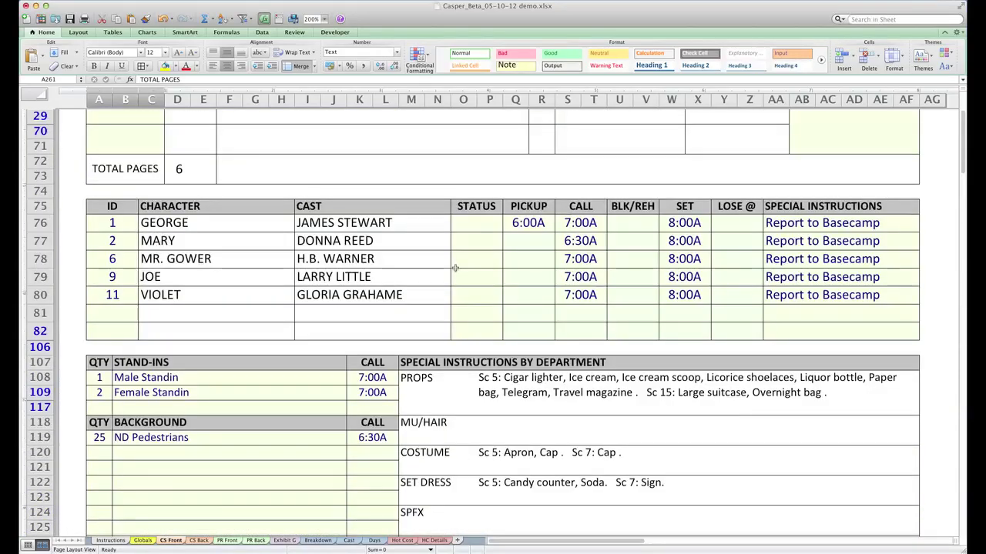
scroll(455, 268, "up", 5)
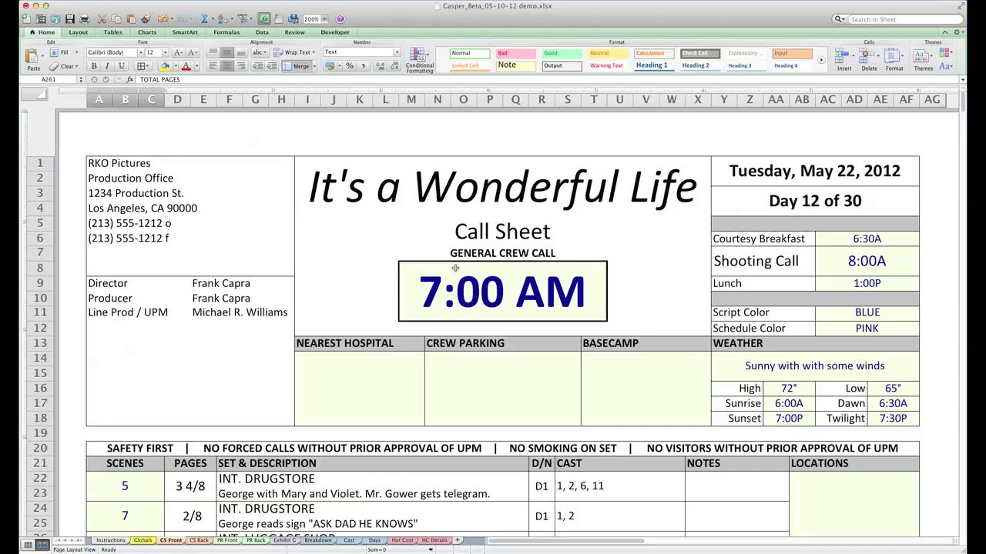
scroll(456, 268, "down", 3)
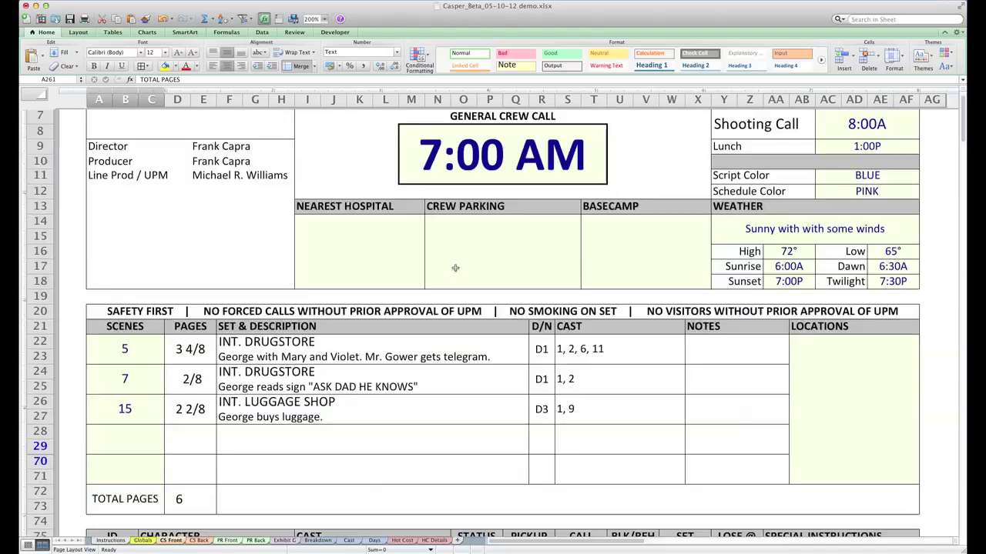
scroll(455, 268, "down", 3)
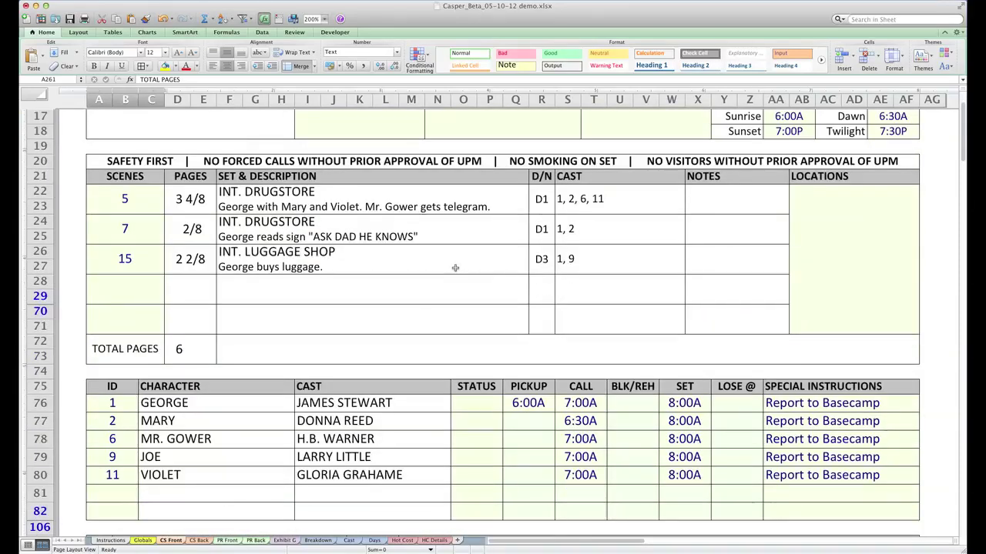
scroll(455, 268, "up", 3)
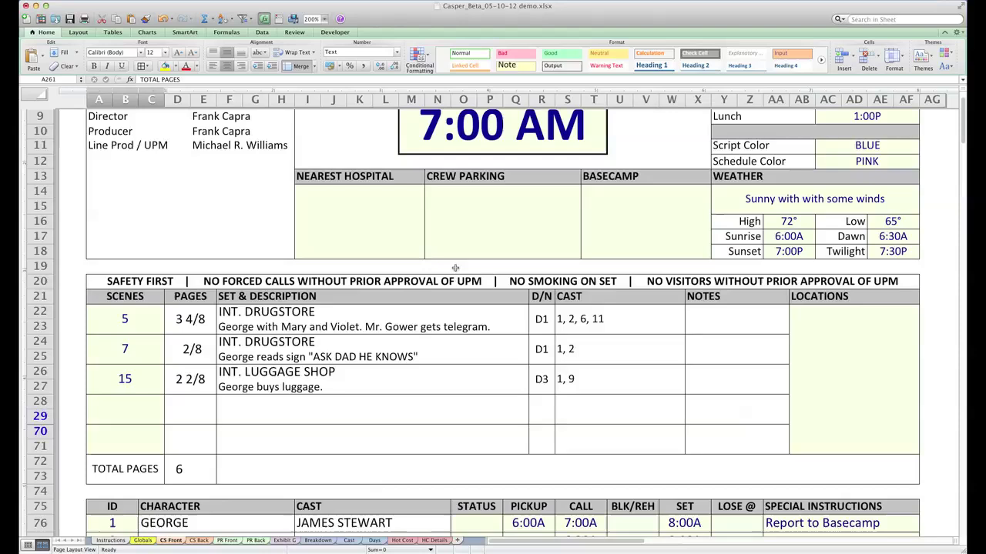
left_click(461, 217)
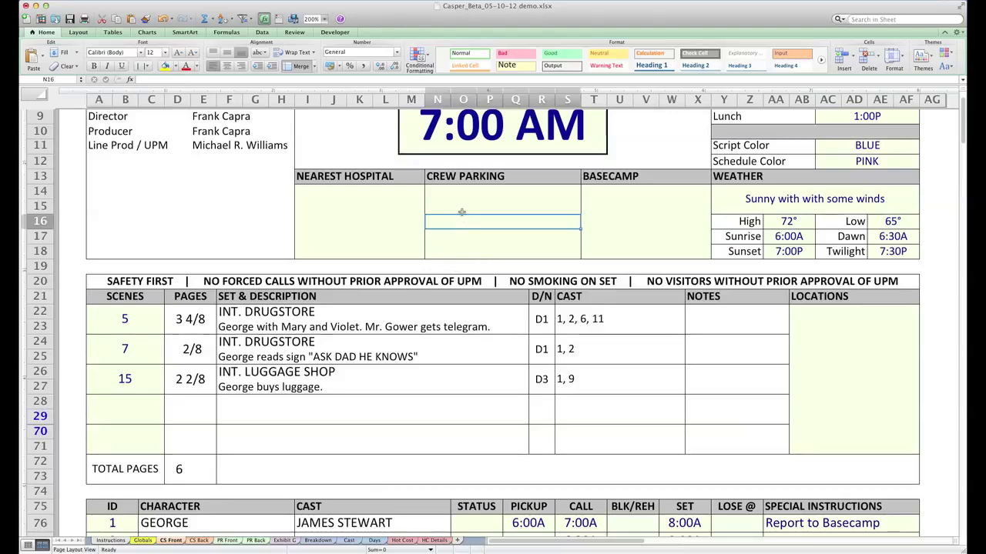
left_click(810, 358)
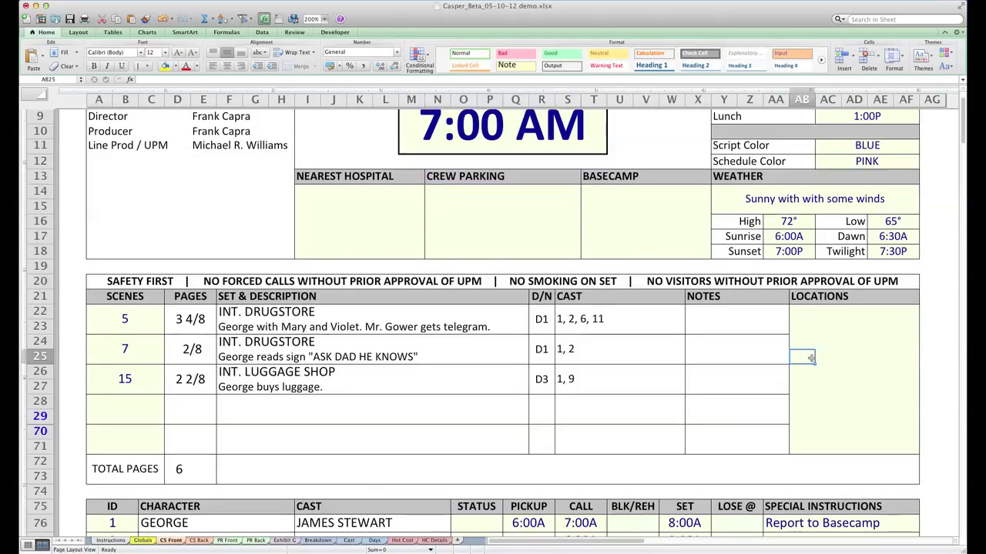
scroll(778, 374, "down", 5)
scroll(778, 374, "down", 2)
scroll(778, 375, "down", 4)
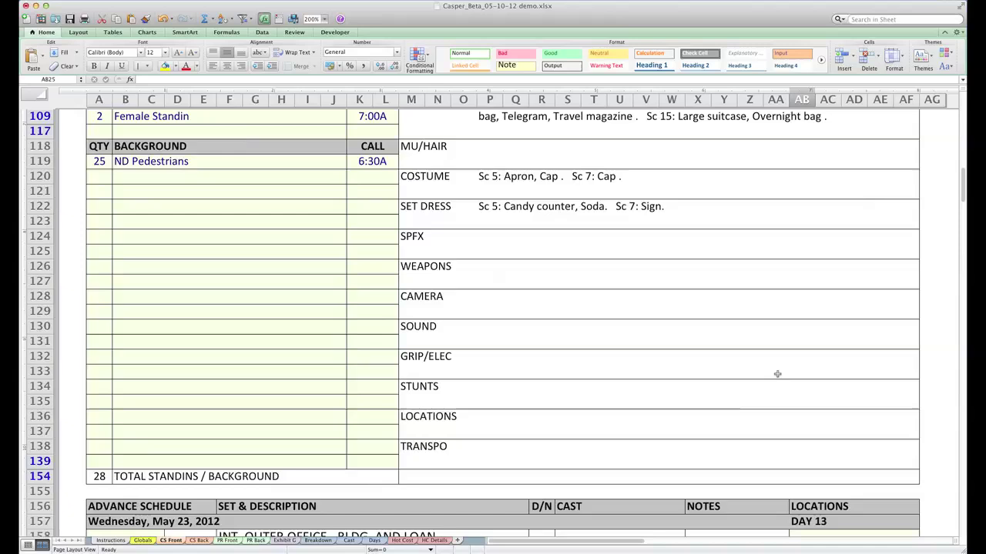
scroll(778, 374, "down", 2)
scroll(778, 374, "down", 3)
left_click(806, 353)
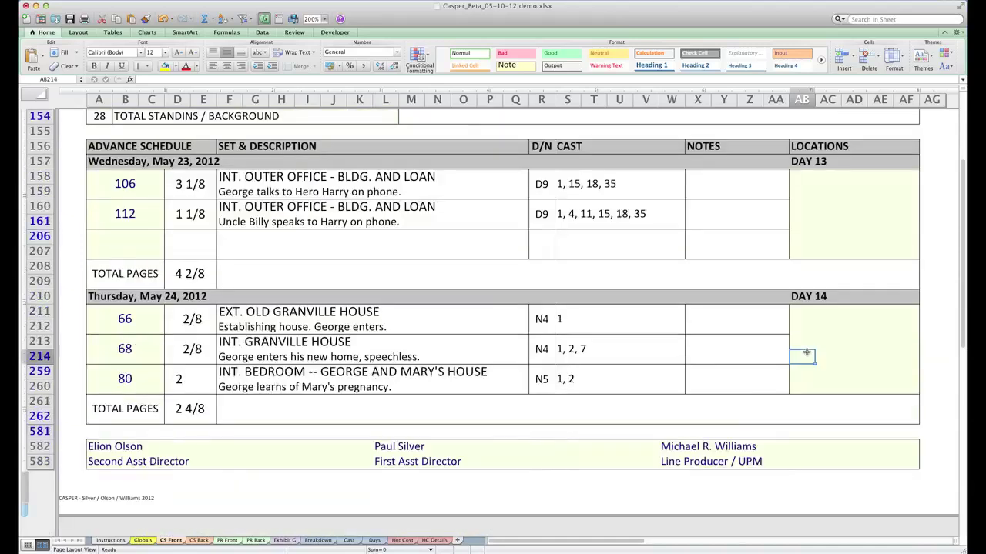